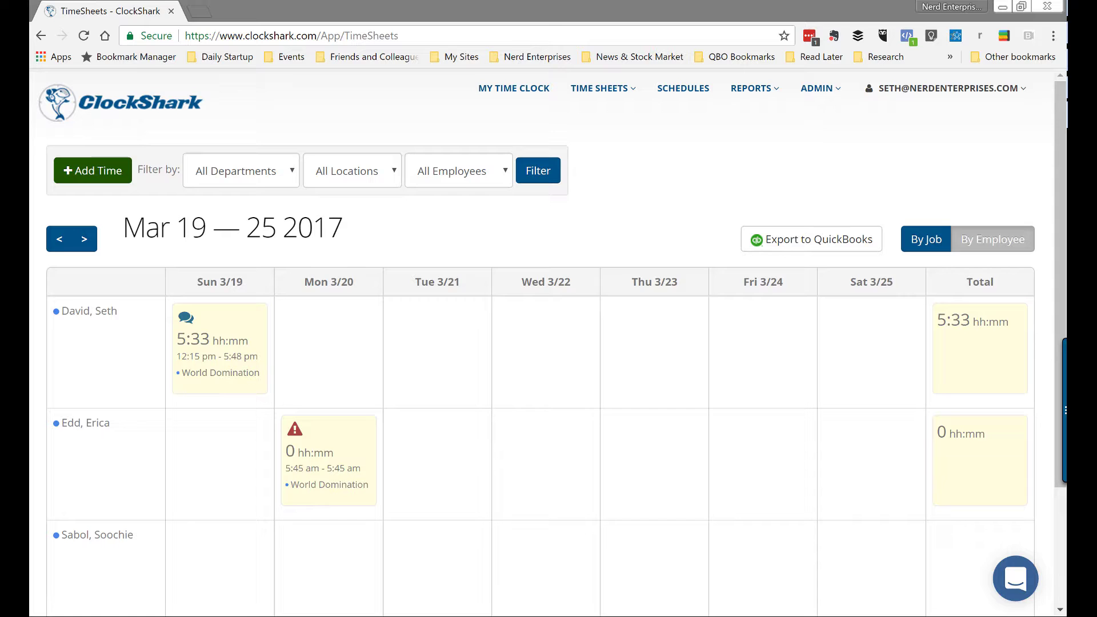
Step: Bring the Chrome window with ClockShark's Time Sheets page to the front
left_click(502, 6)
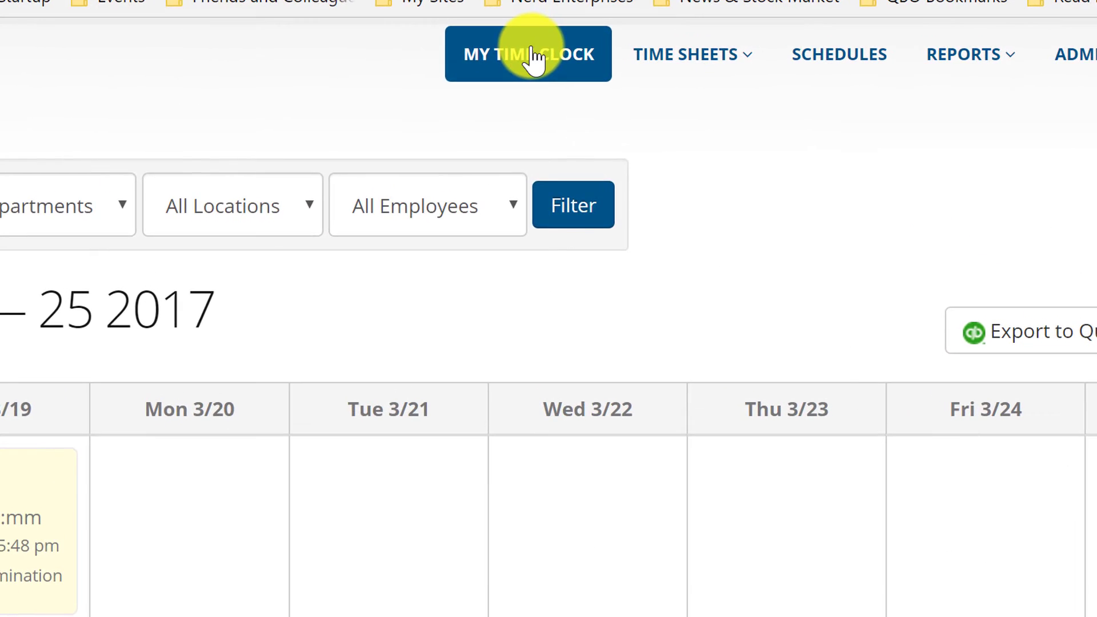
Step: Open My Time Clock, start a World Domination / Media clock-in from the job list, then return to Chrome
left_click(534, 55)
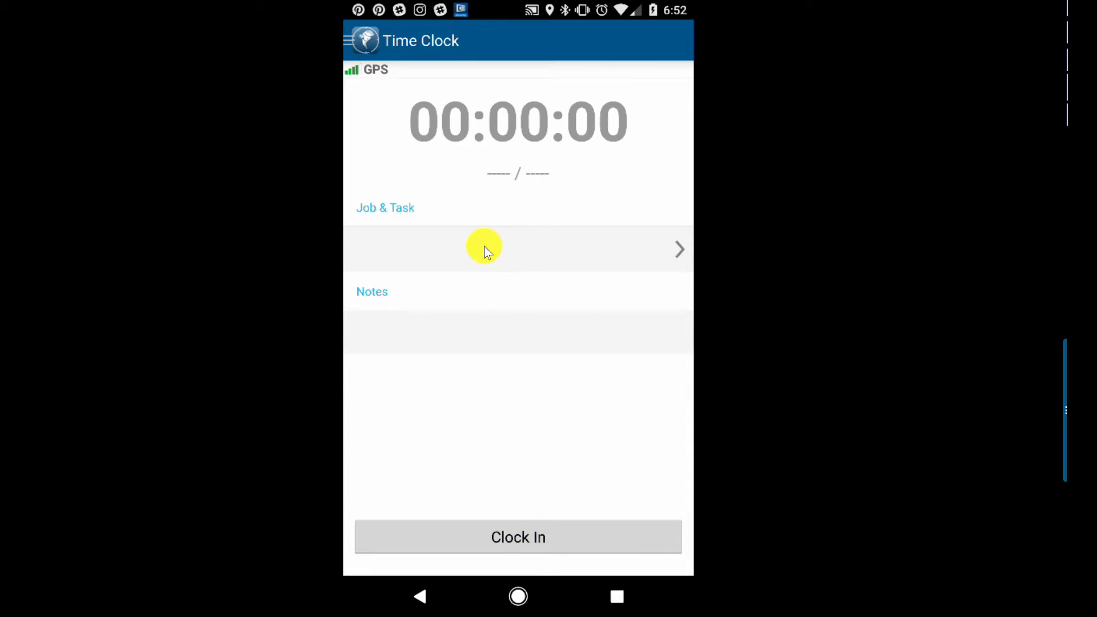
left_click(675, 249)
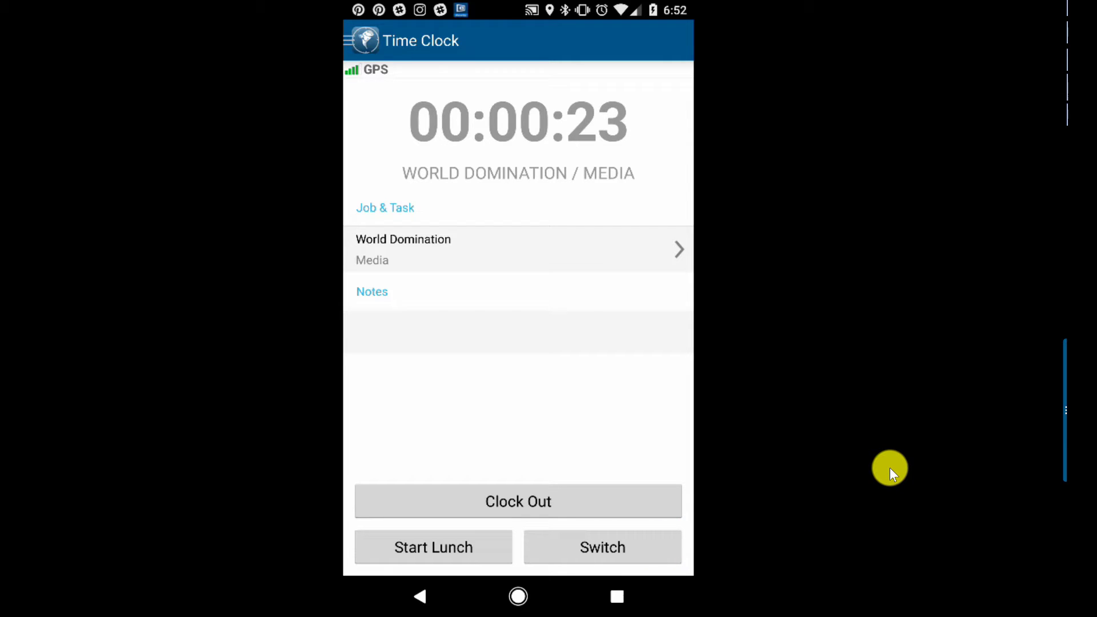
key("alt+Tab")
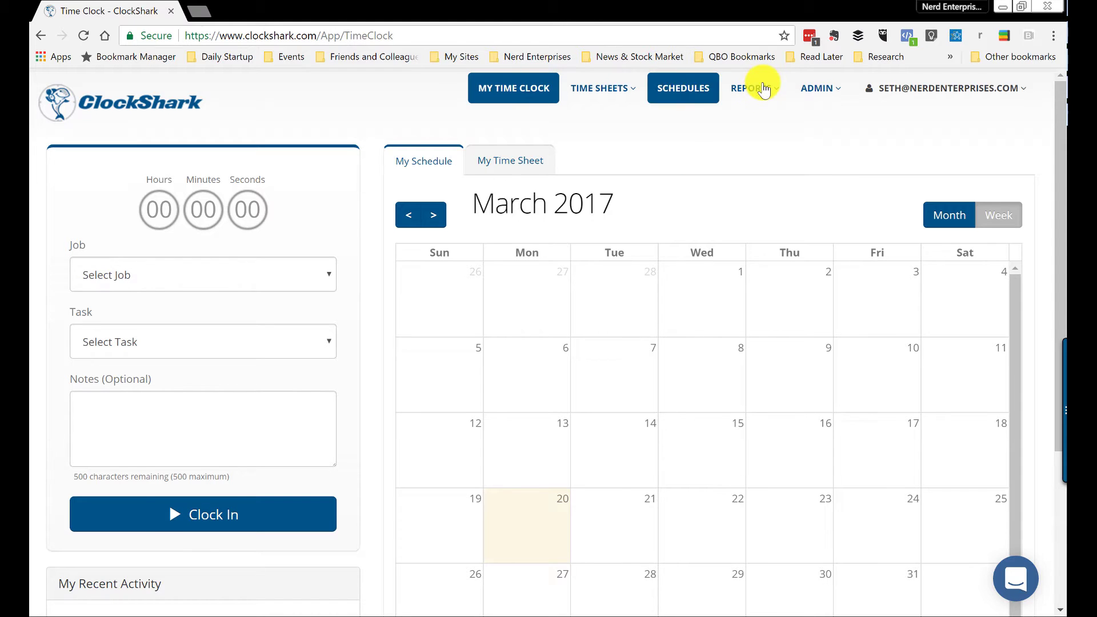
Step: Reload the Time Clock page so the World Domination / Media shift from 6:52 PM appears
mouse_move(576, 86)
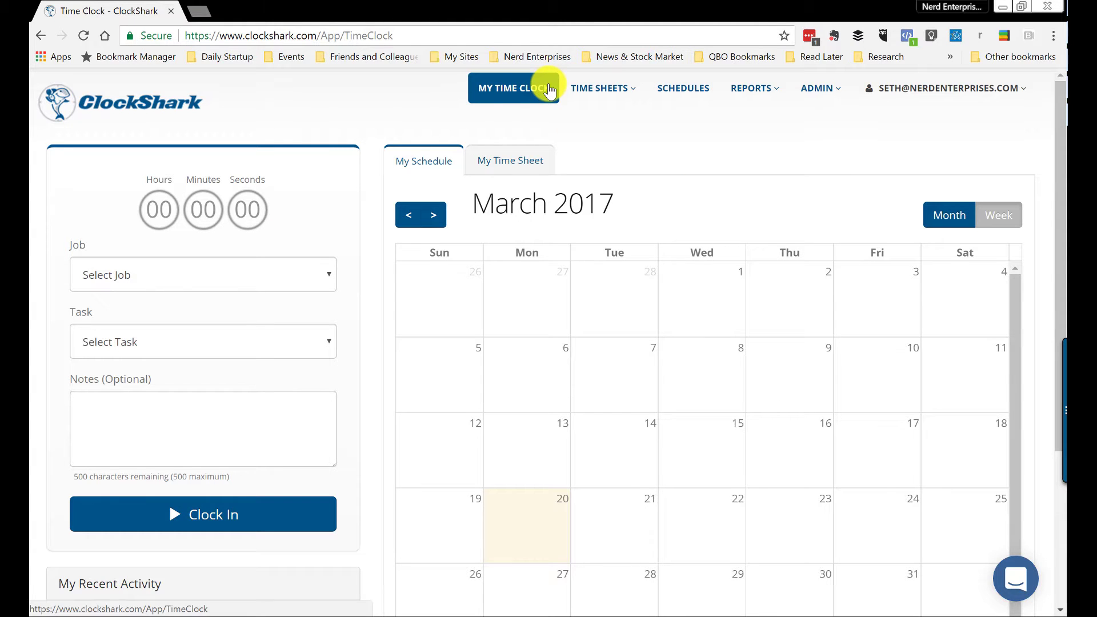
left_click(83, 38)
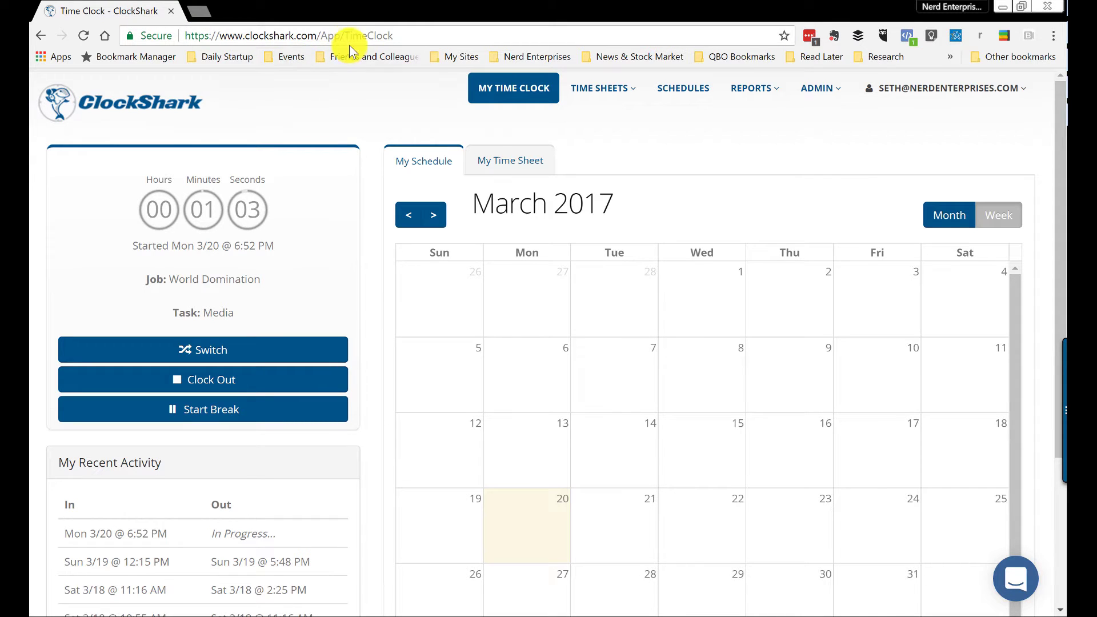
left_click(816, 87)
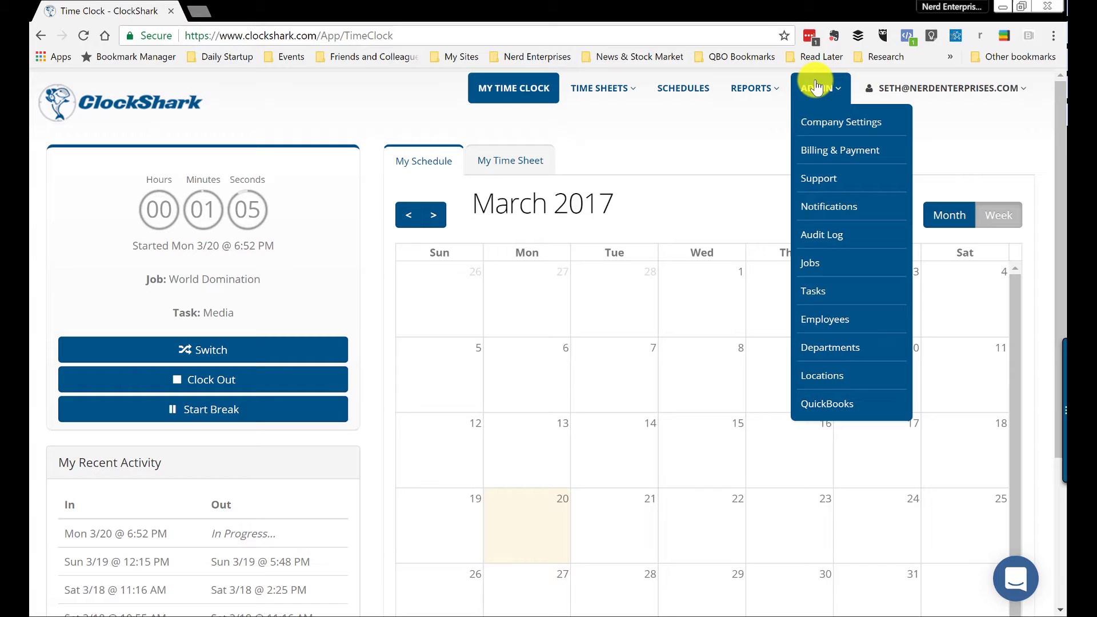
Step: View Who's Working Now? to see the employee on World Domination and their GPS pin
mouse_move(586, 91)
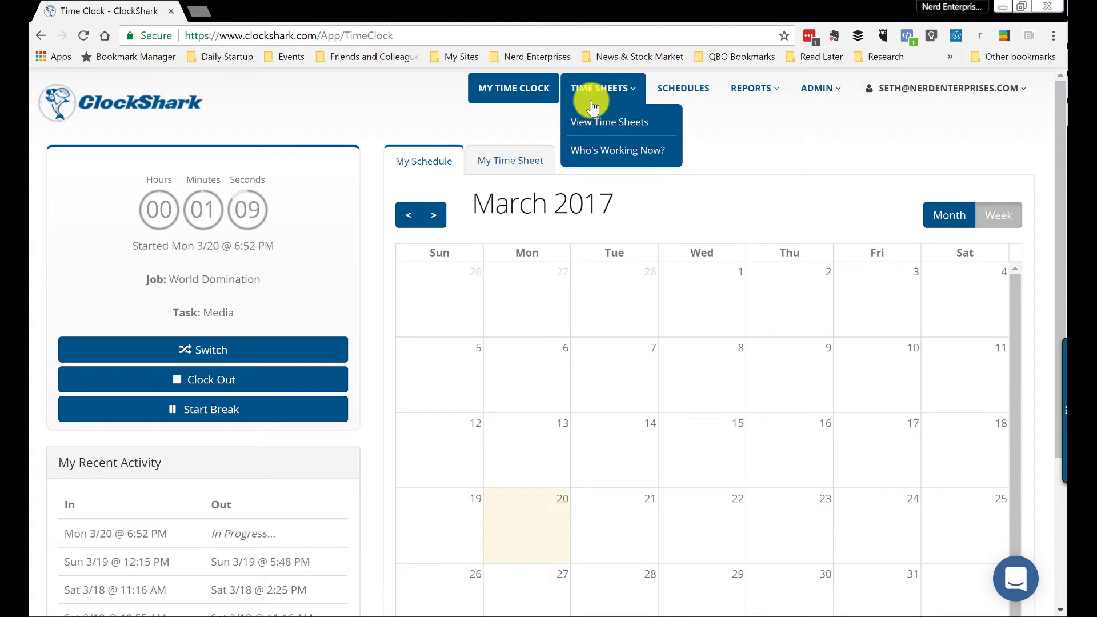
left_click(617, 152)
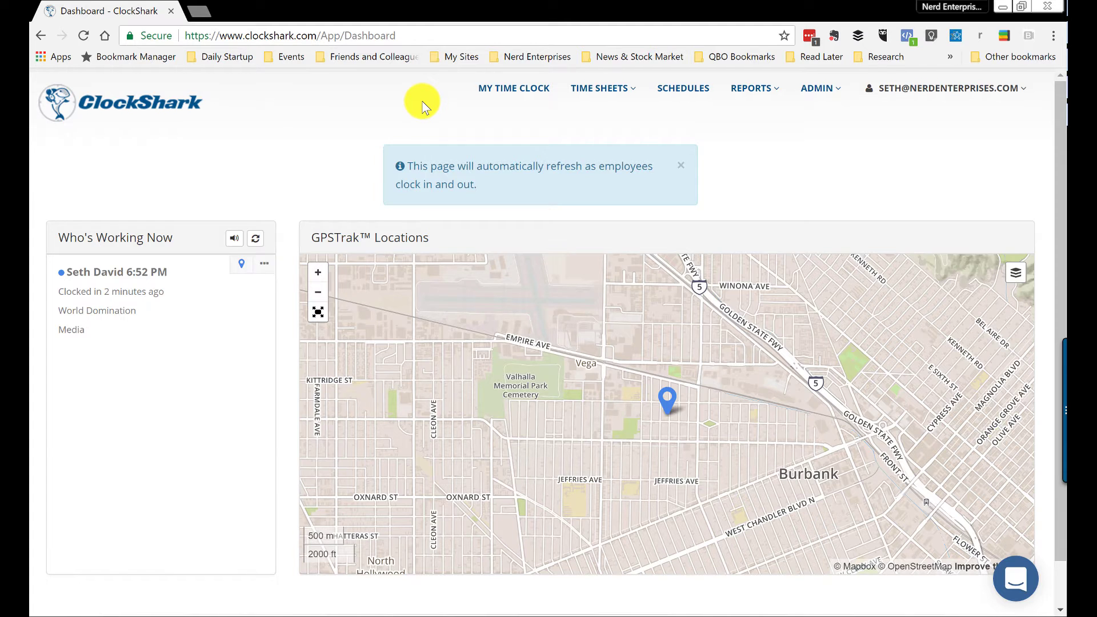
key("alt+Tab")
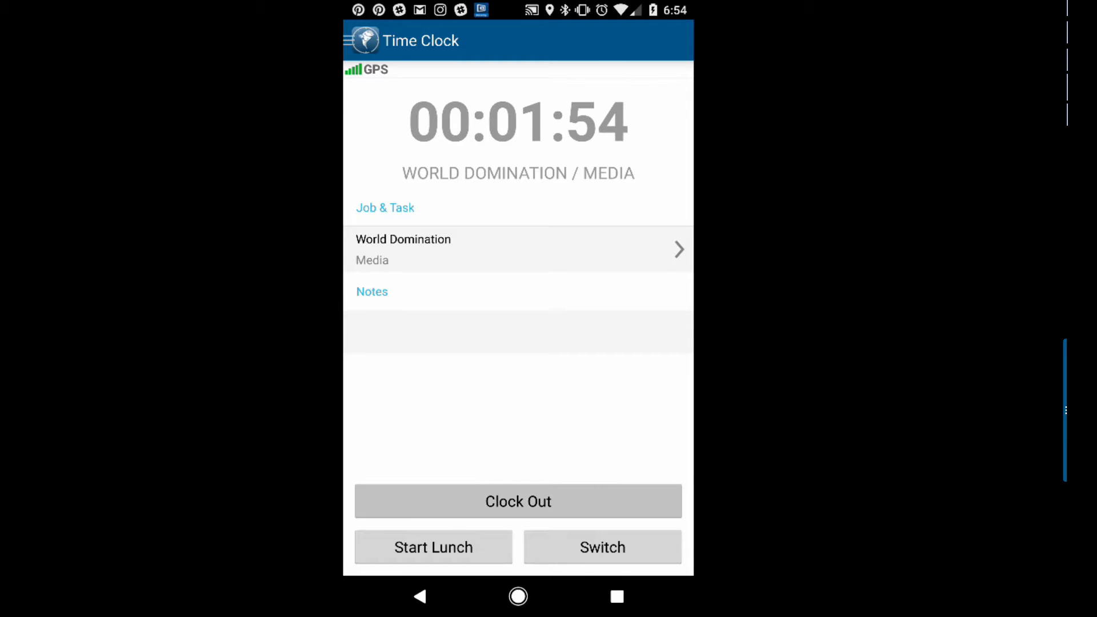
Step: Clock out of the shift on the phone and reopen the zeroed web time clock
left_click(518, 501)
left_click(595, 353)
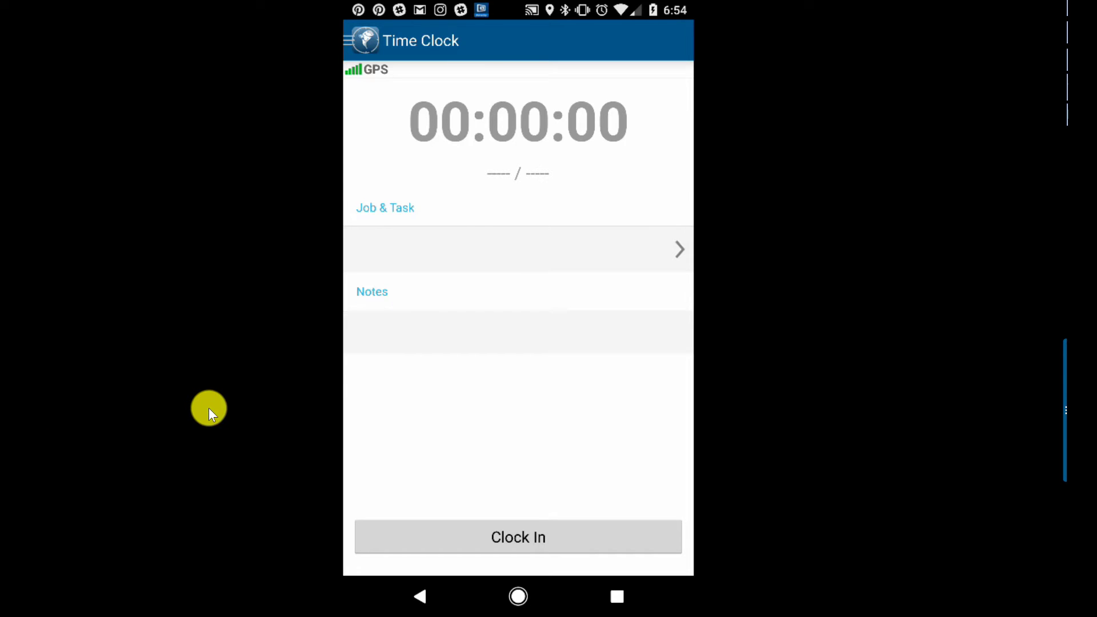
key("alt+Tab")
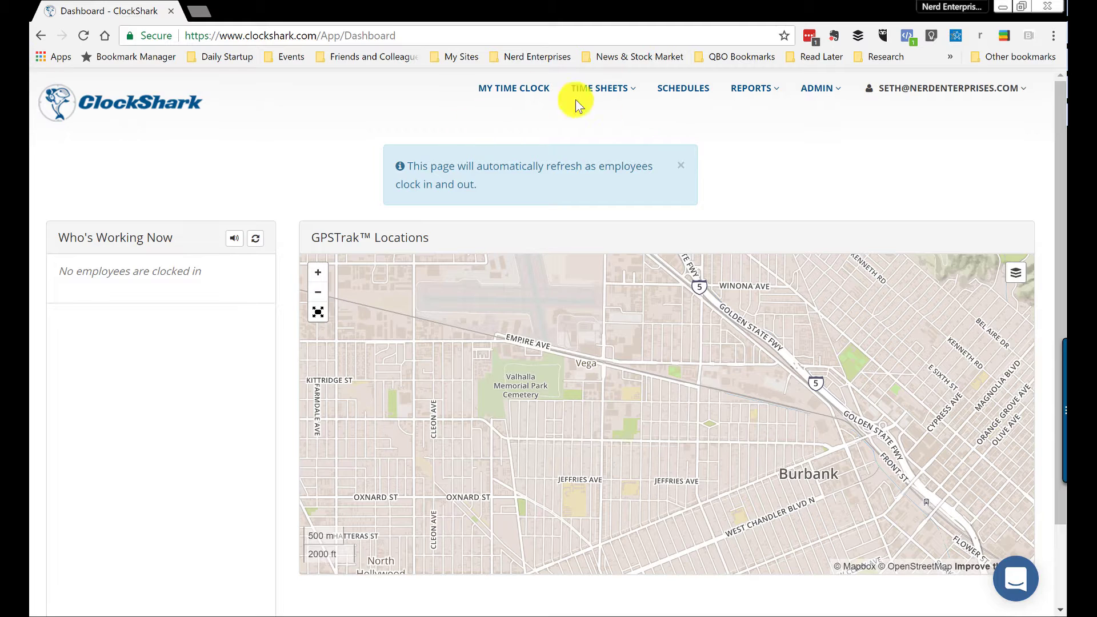
left_click(506, 93)
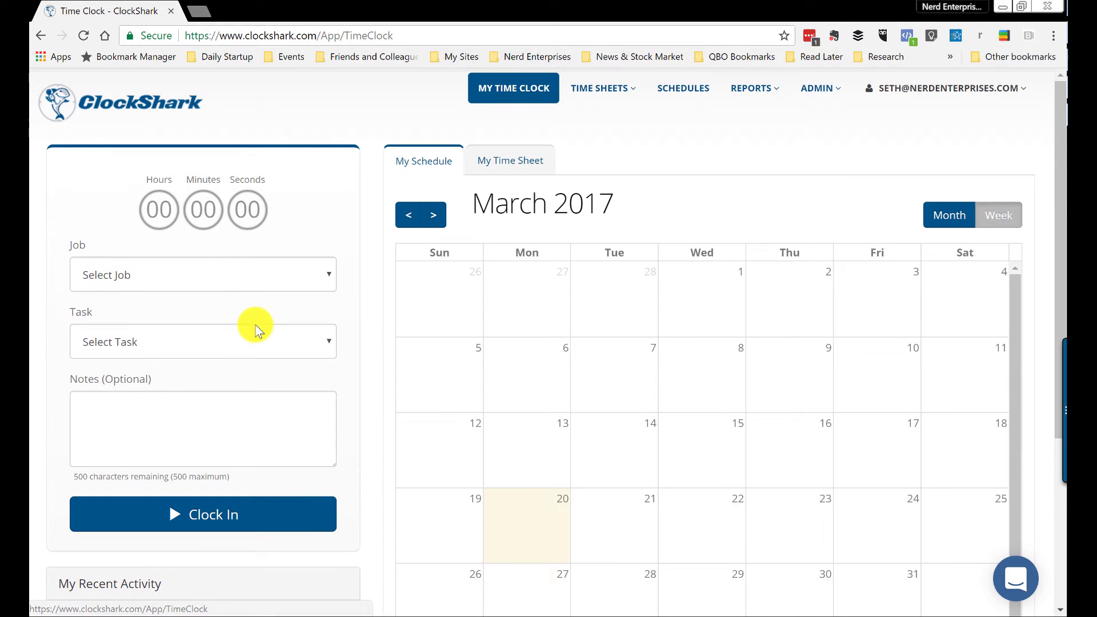
Step: Select World Domination as the job and Media as the task on the web time clock
left_click(205, 279)
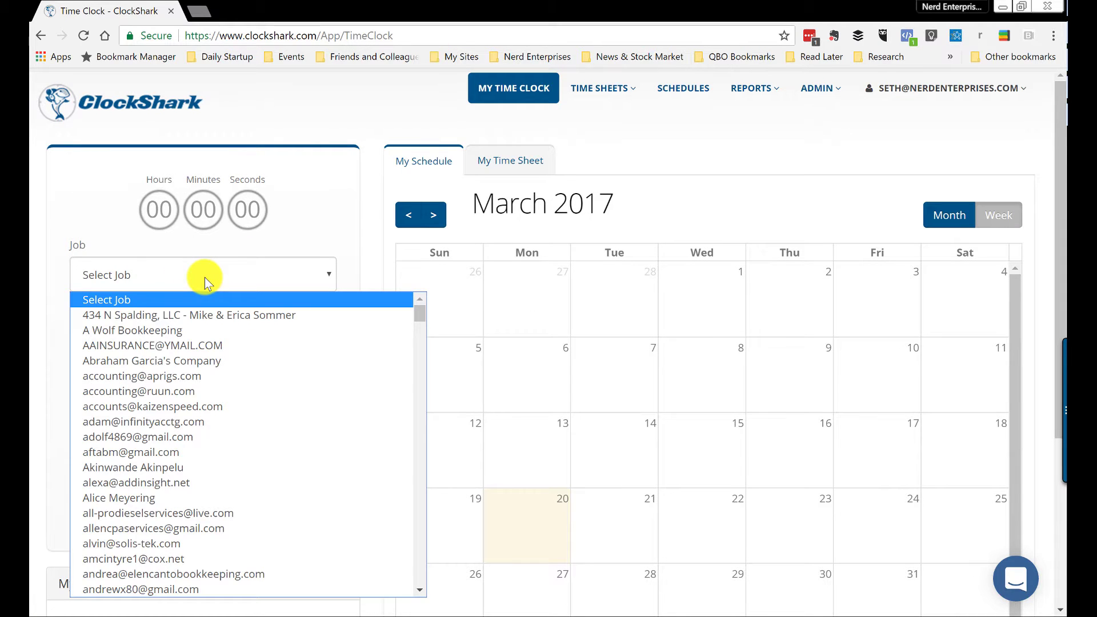
left_click(205, 276)
left_click(205, 276)
scroll(420, 351, "down", 1)
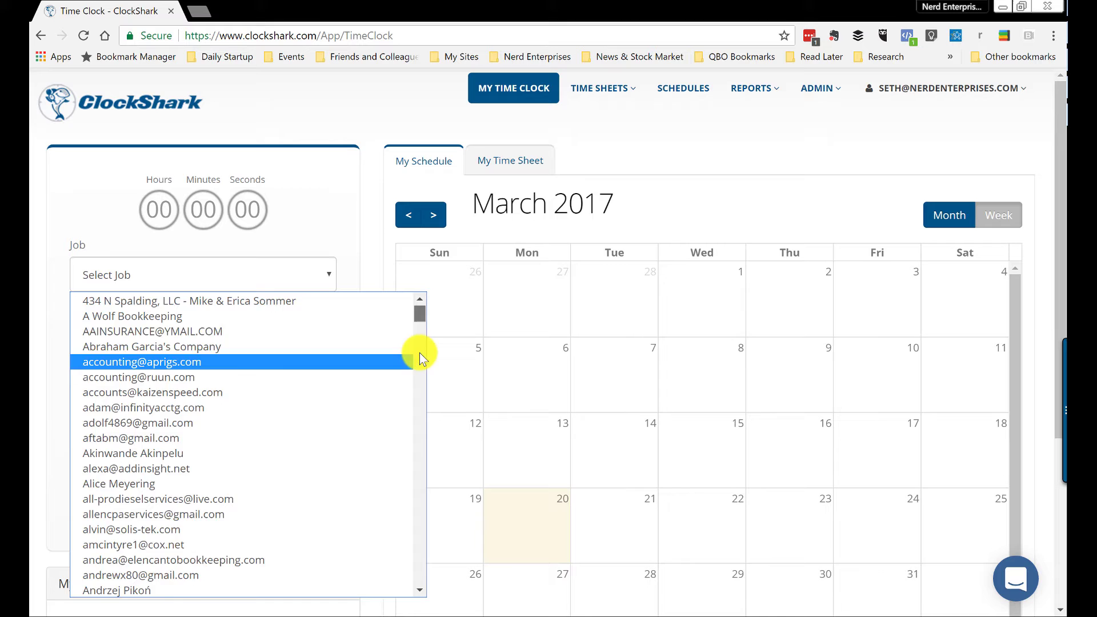
left_click_drag(419, 352, 421, 577)
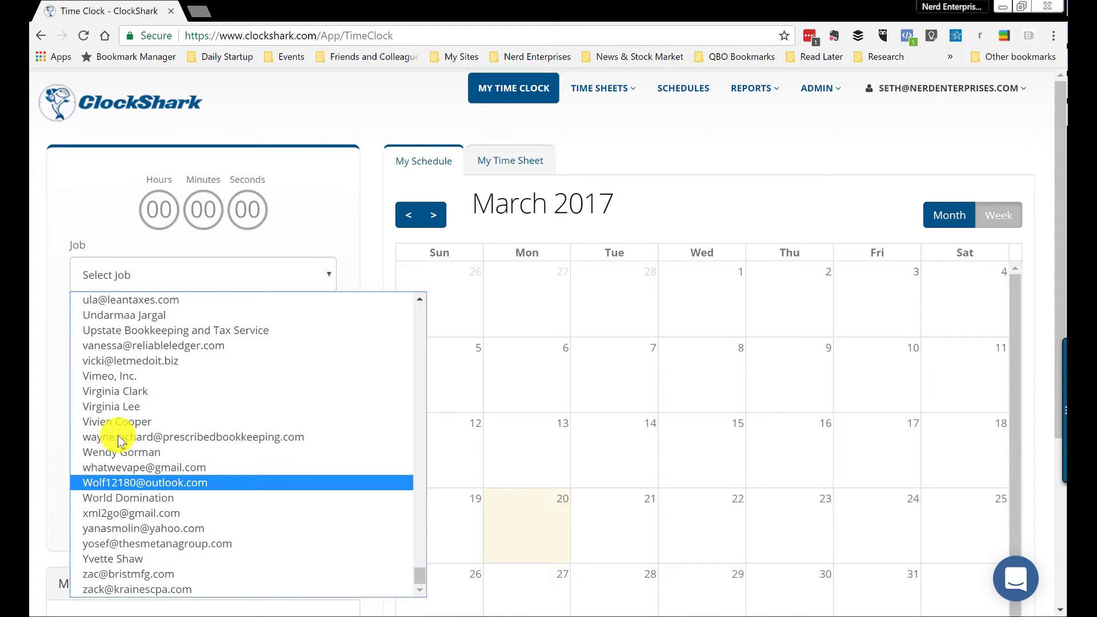
left_click(126, 496)
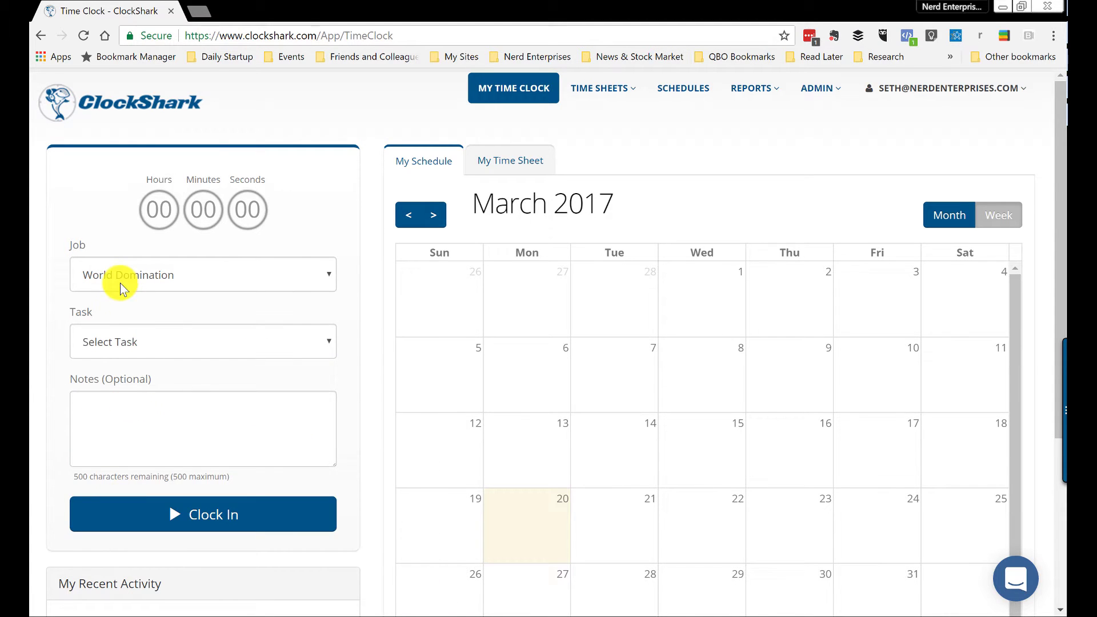
left_click(137, 338)
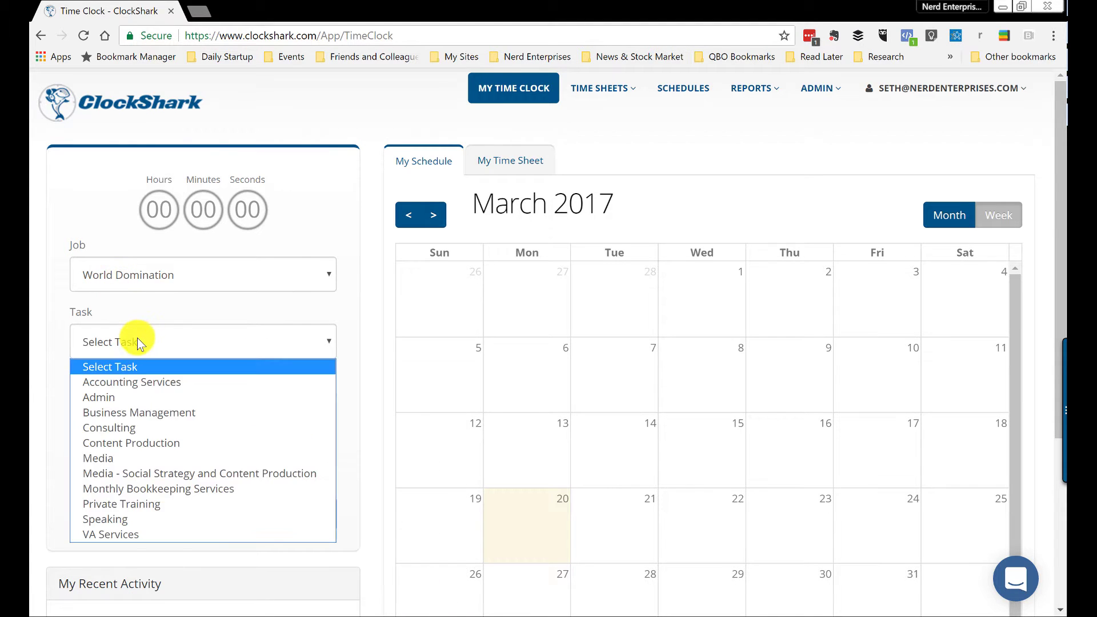
left_click(104, 458)
Step: Add the note 'This is clocking in from the web.' and clock in
left_click(110, 442)
type("T")
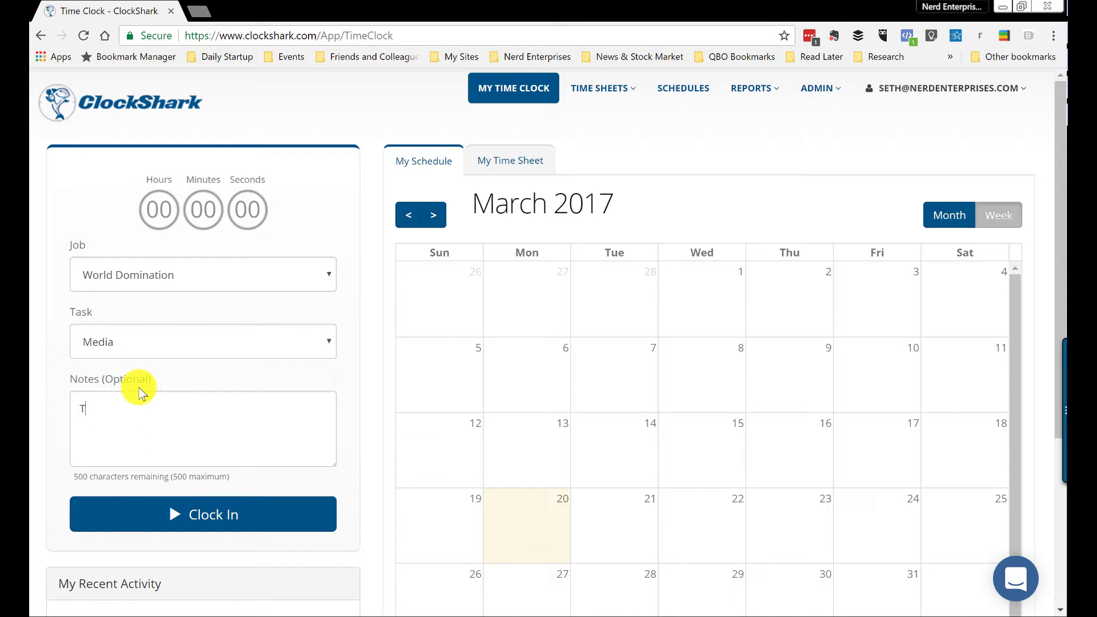
type("his is clocking in from the web.")
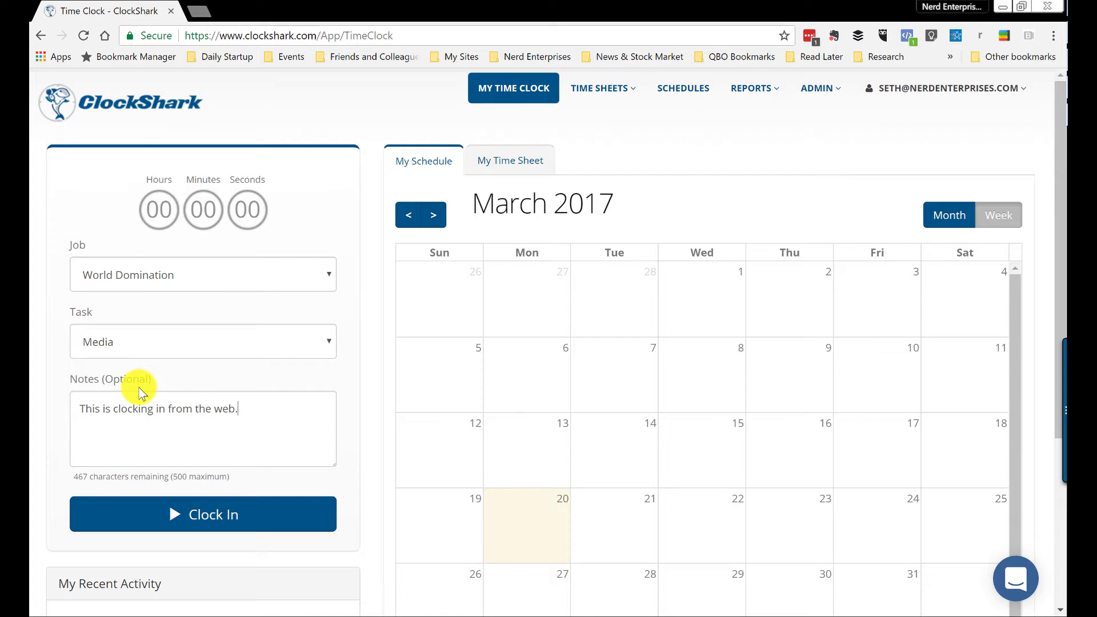
scroll(275, 487, "down", 1)
scroll(274, 486, "down", 5)
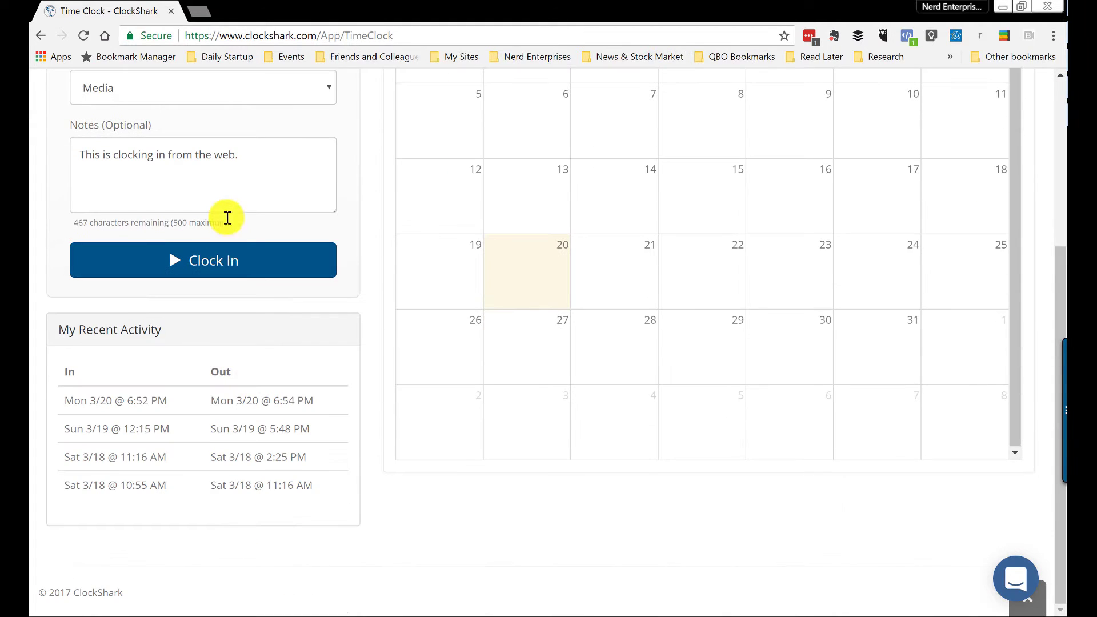
left_click(230, 258)
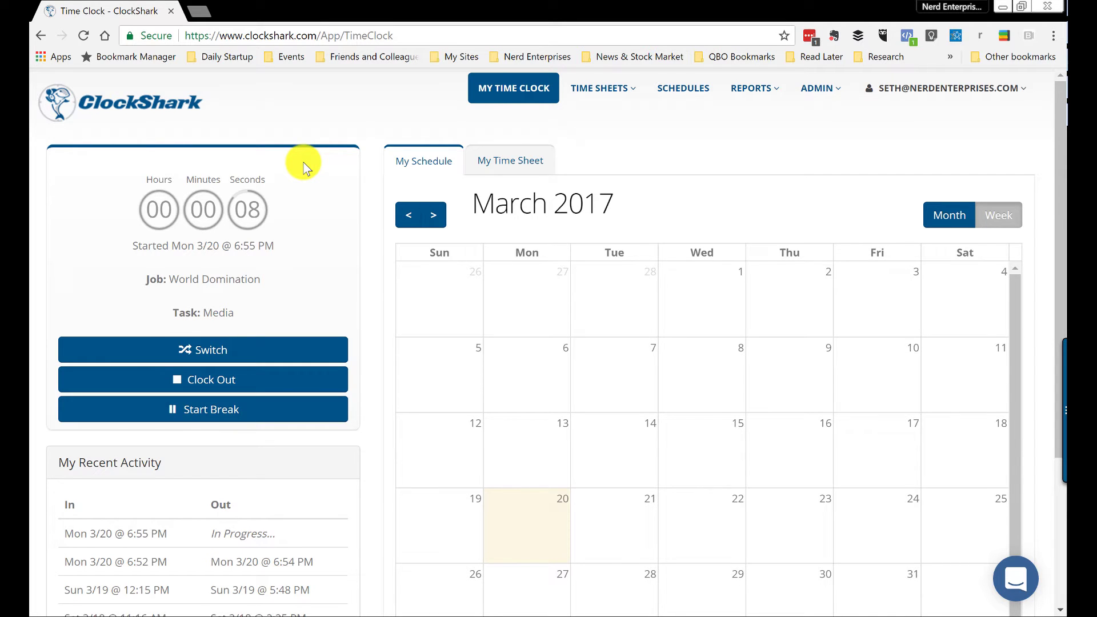
key("alt+Tab")
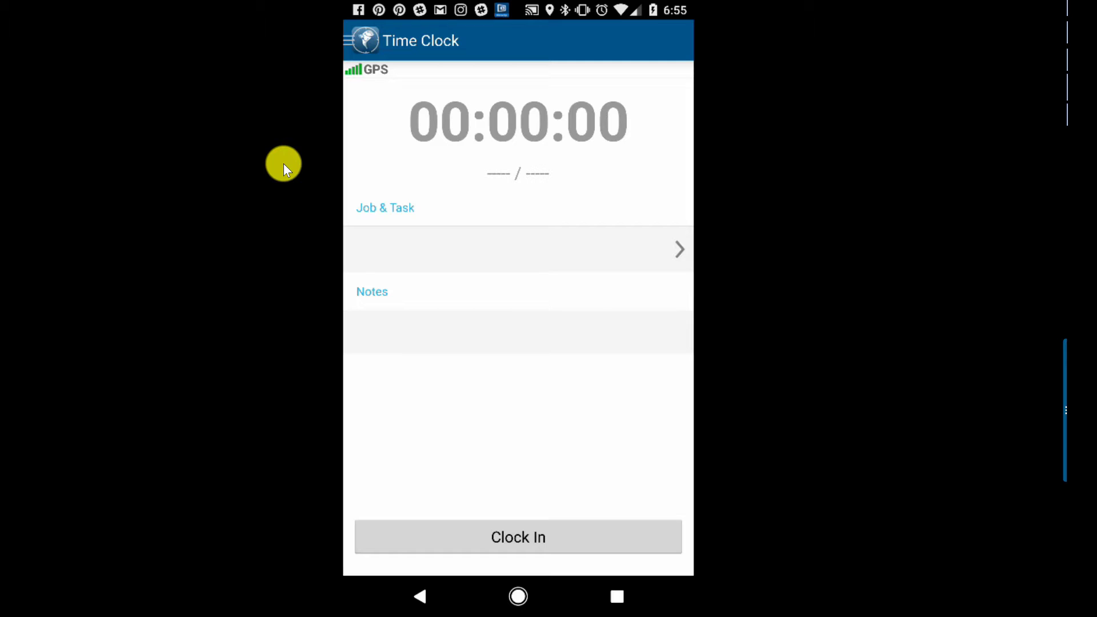
key("alt+Tab")
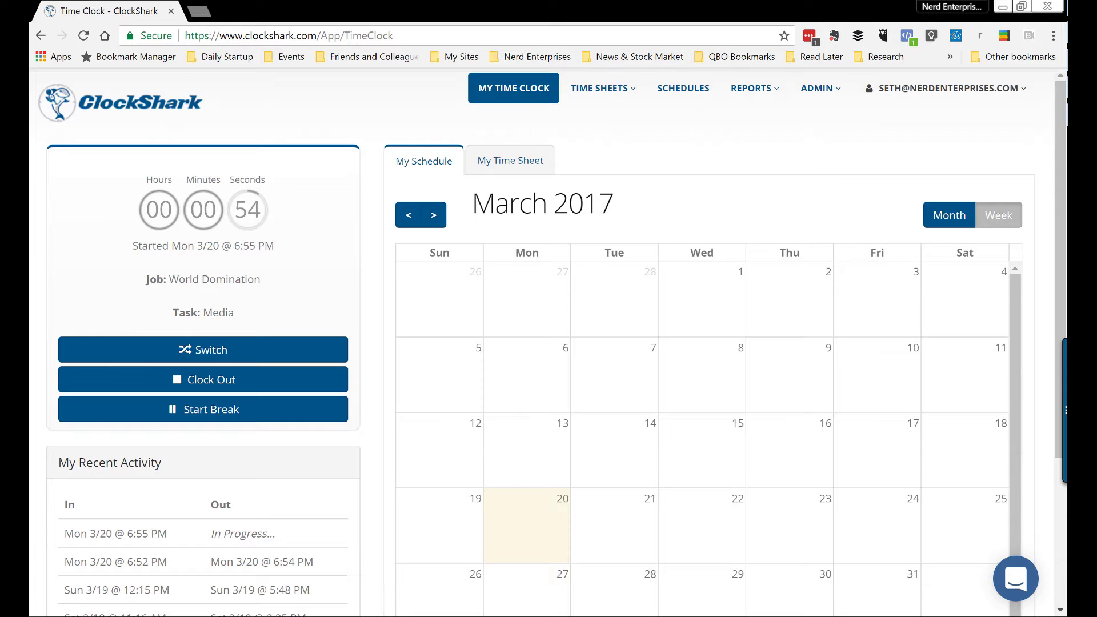
Step: Open ADMIN > QuickBooks to review the account links, mappings and sync settings
mouse_move(839, 89)
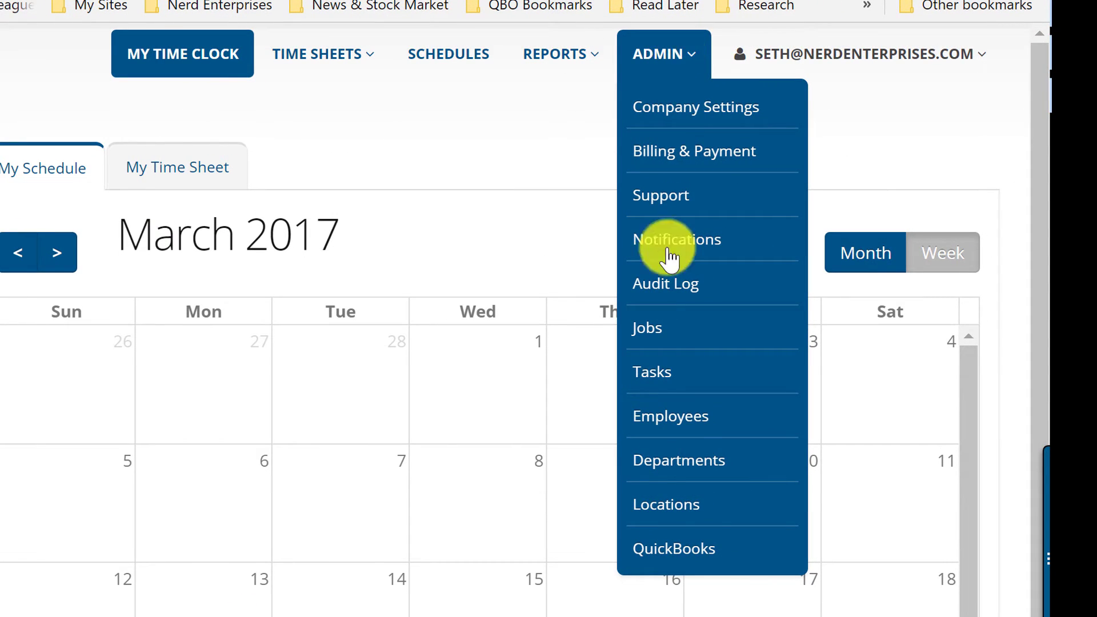
mouse_move(660, 50)
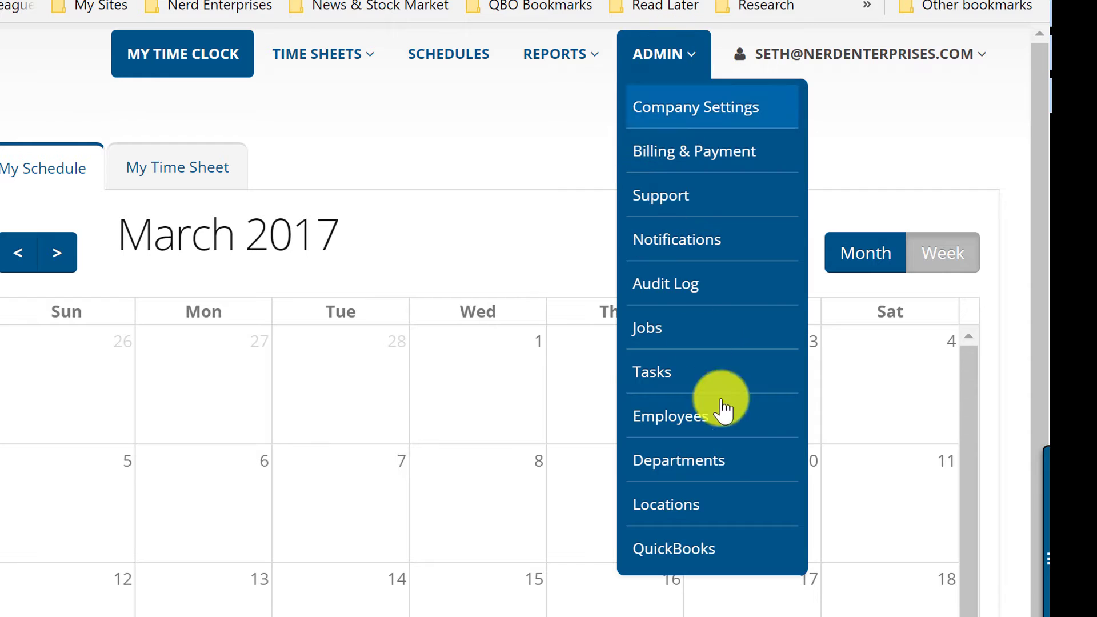
left_click(696, 548)
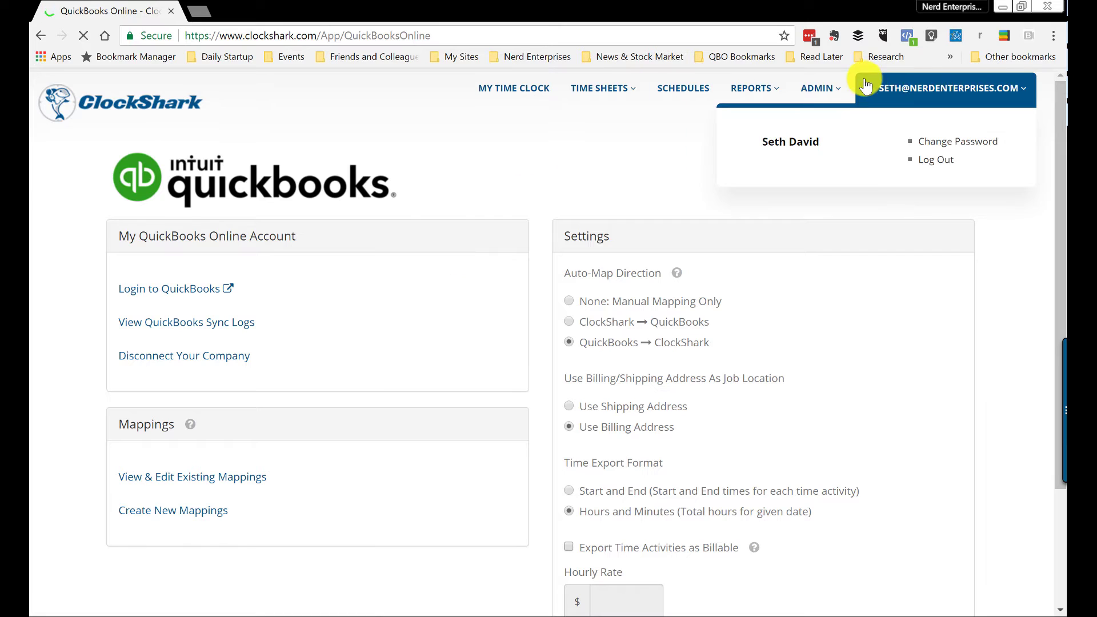
mouse_move(828, 99)
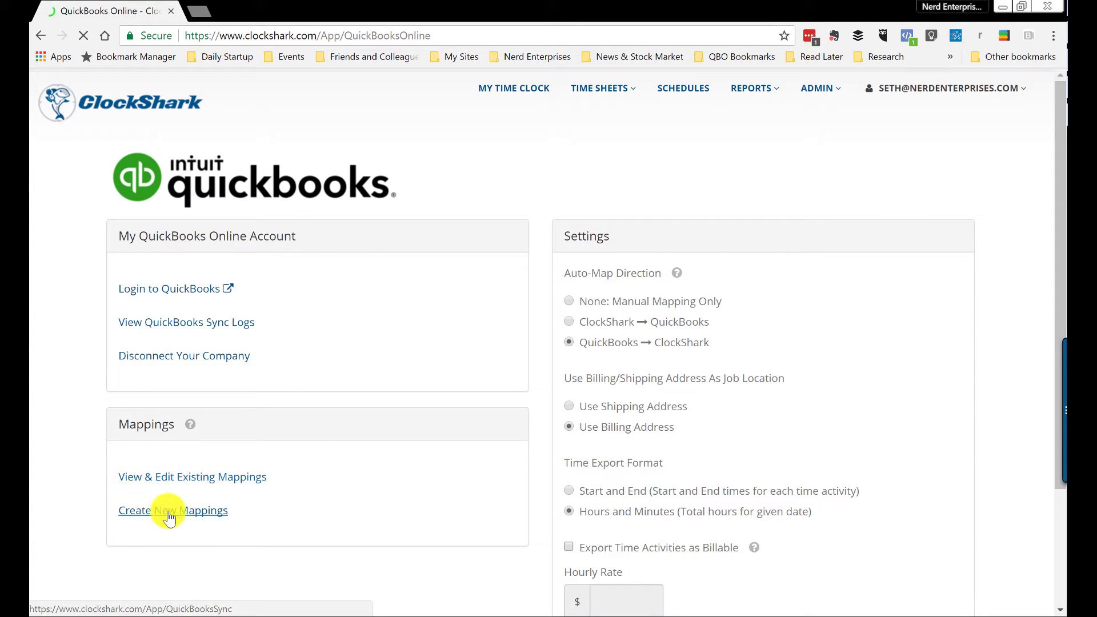
left_click(203, 483)
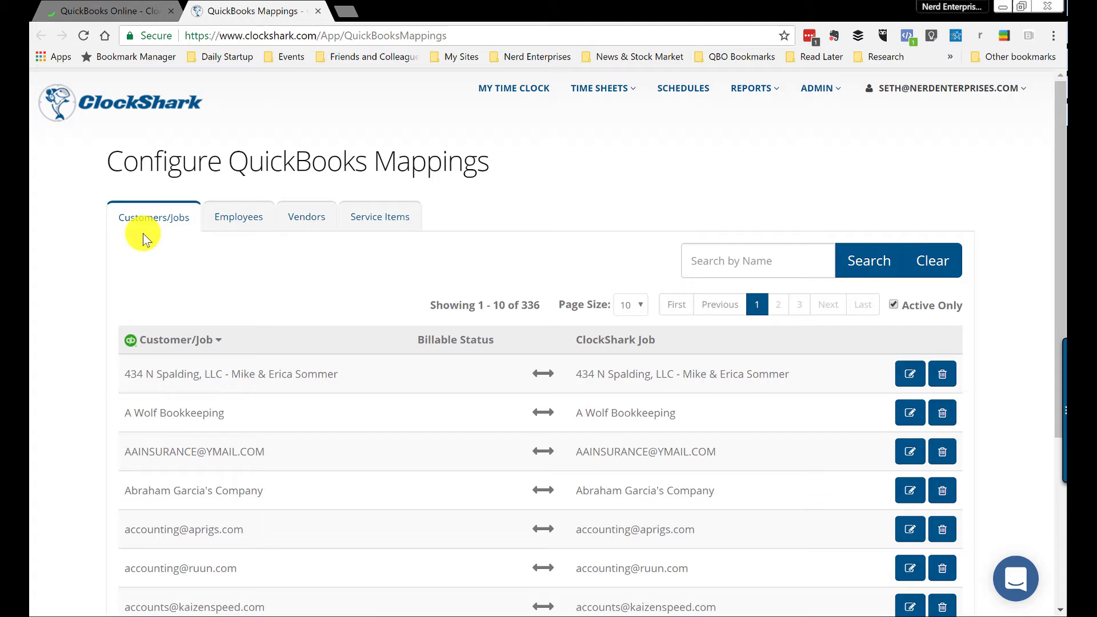
left_click(246, 217)
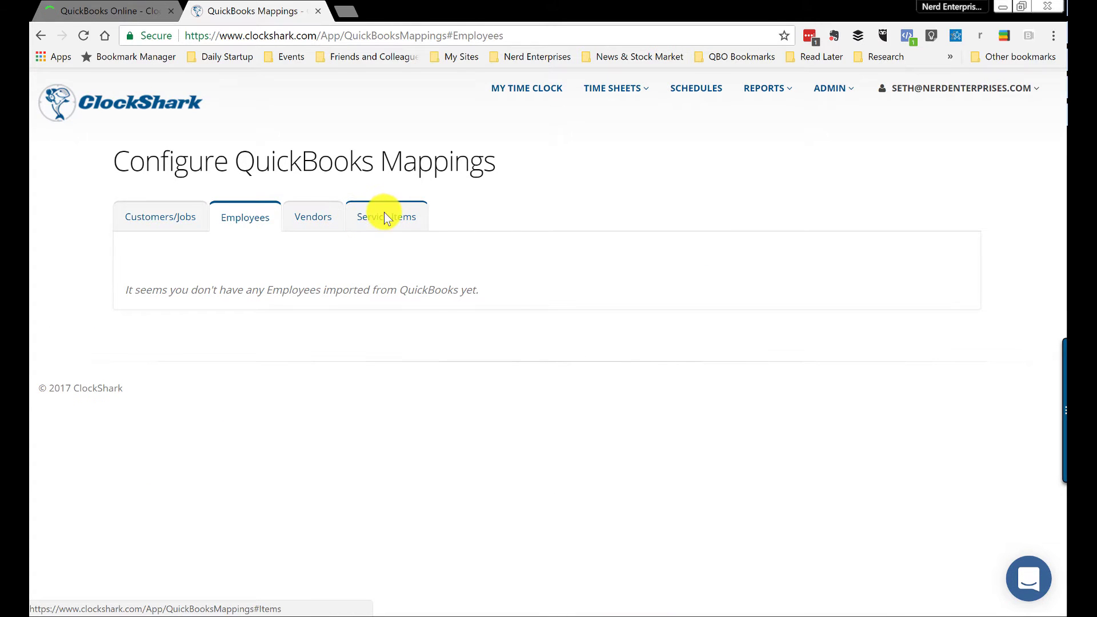
left_click(381, 215)
left_click(315, 221)
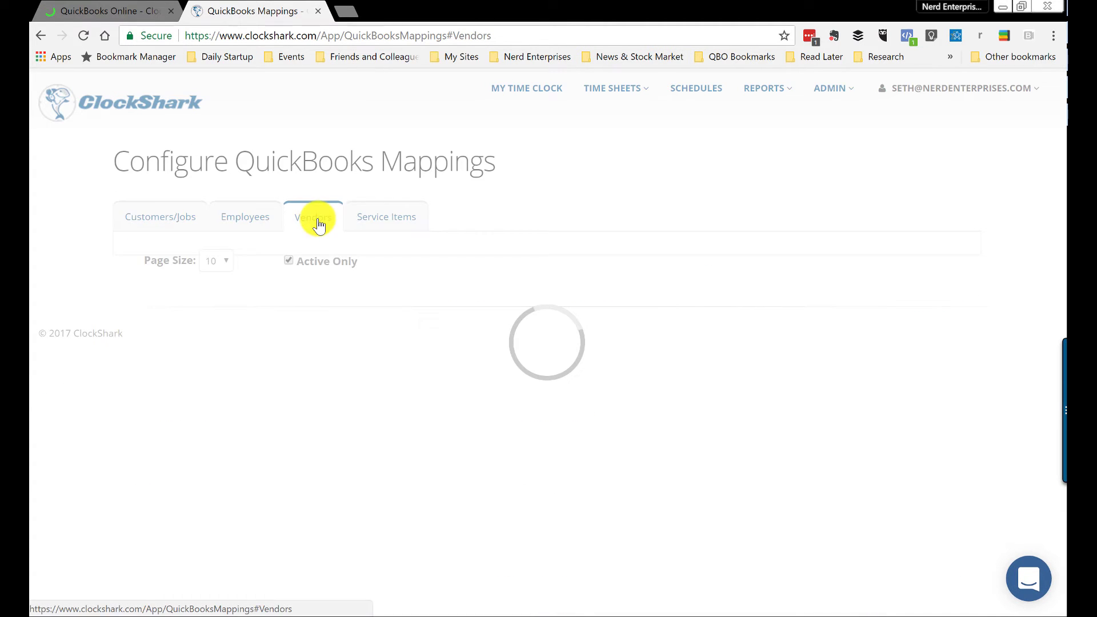
left_click(170, 222)
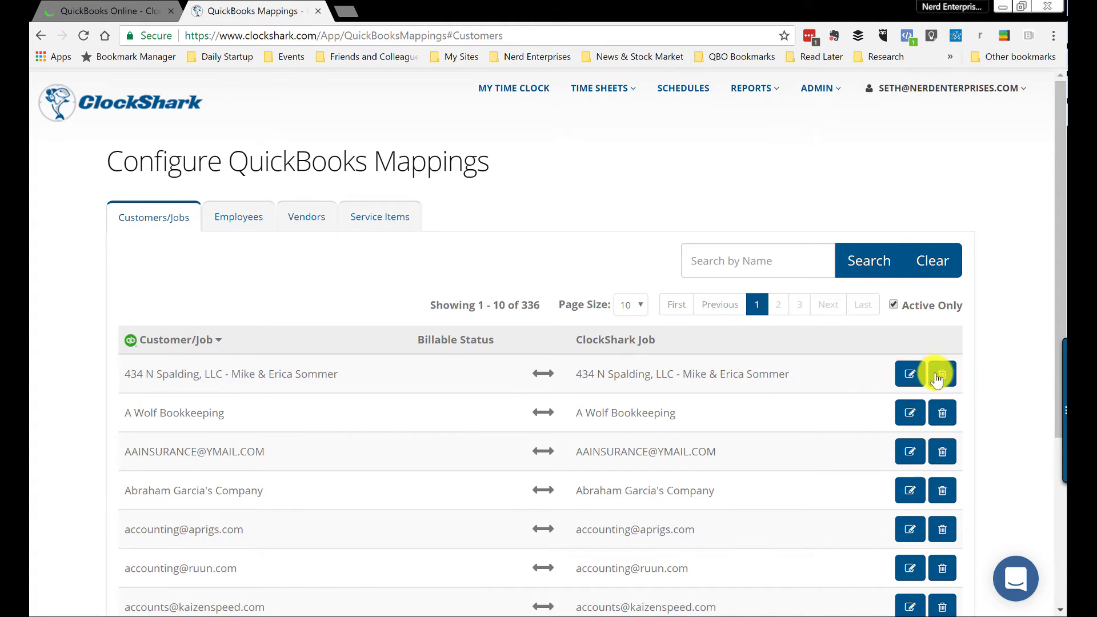
Step: Edit the first customer/job mapping to Billable status with a 250.00 hourly rate
left_click(906, 375)
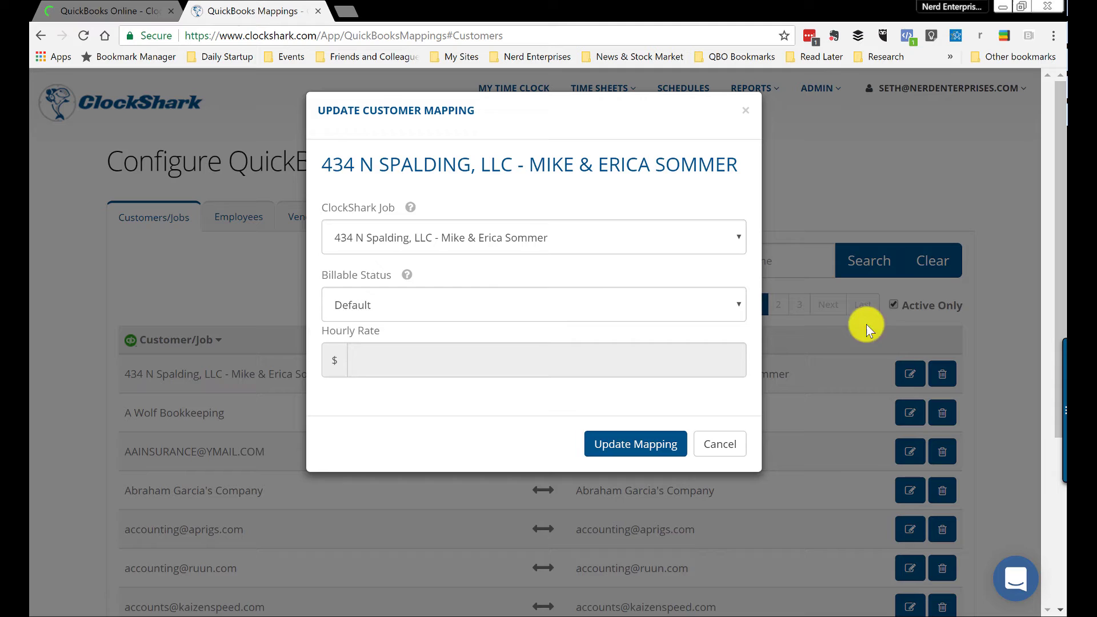
left_click(402, 308)
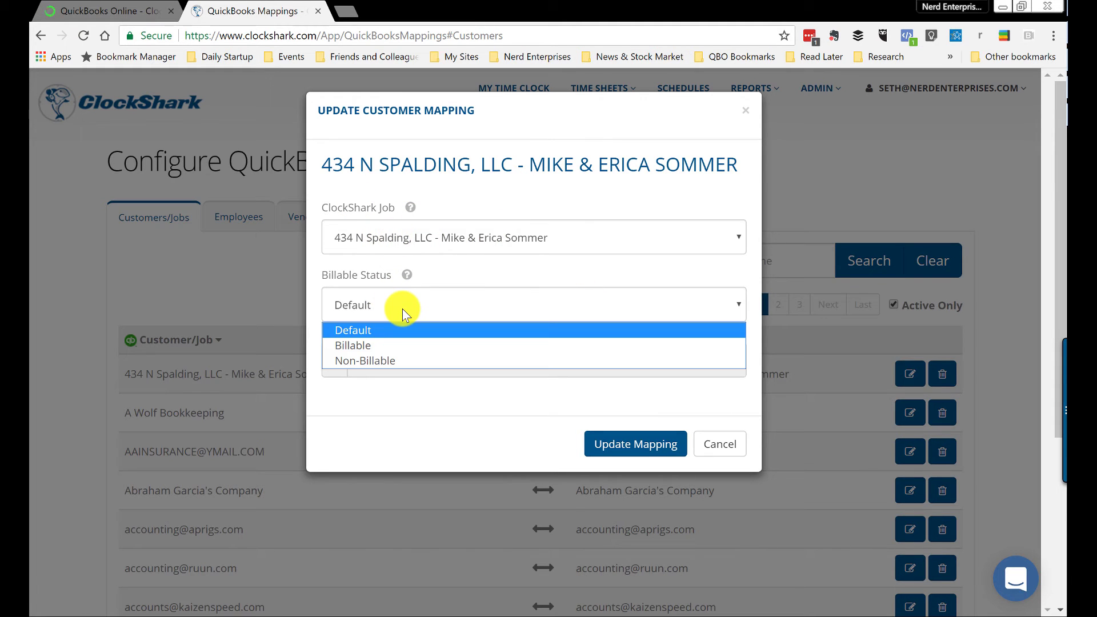
left_click(363, 345)
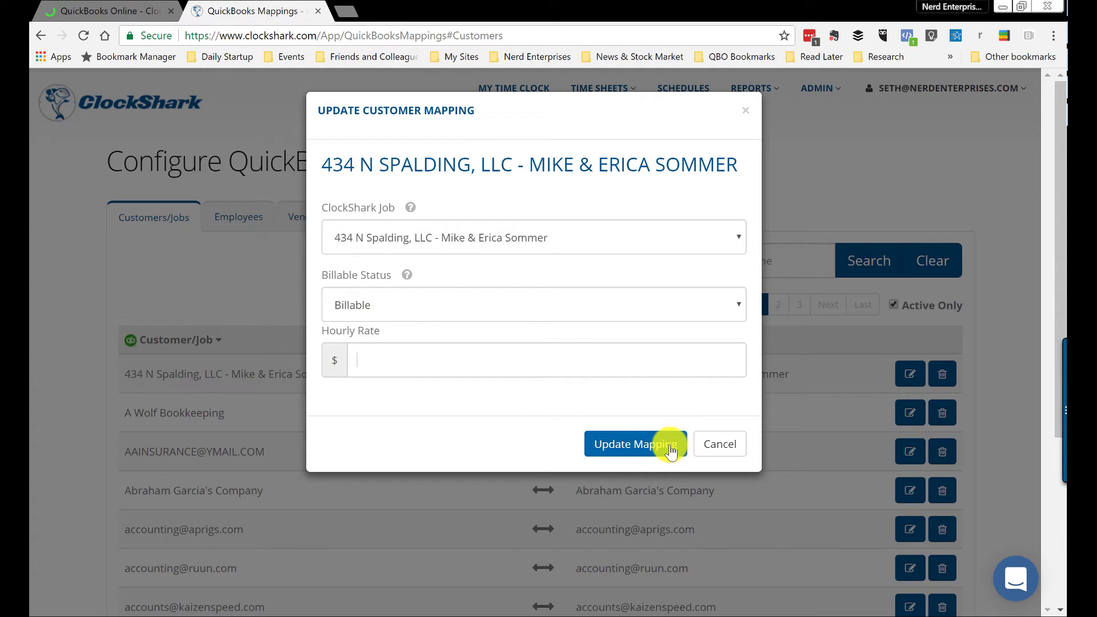
left_click(619, 445)
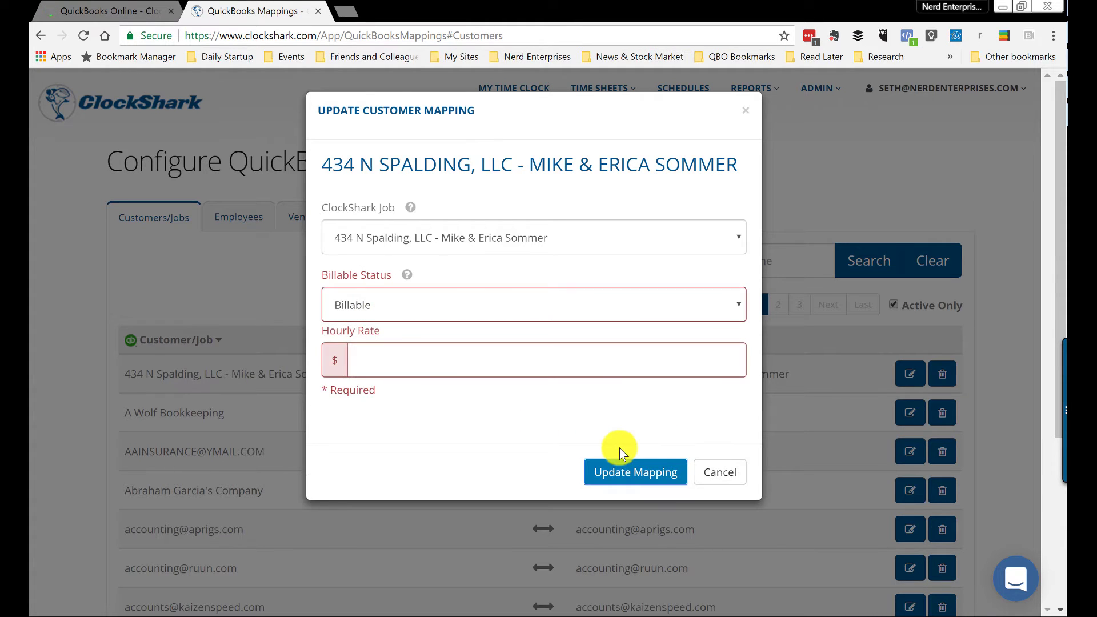
left_click(399, 360)
type("250.00")
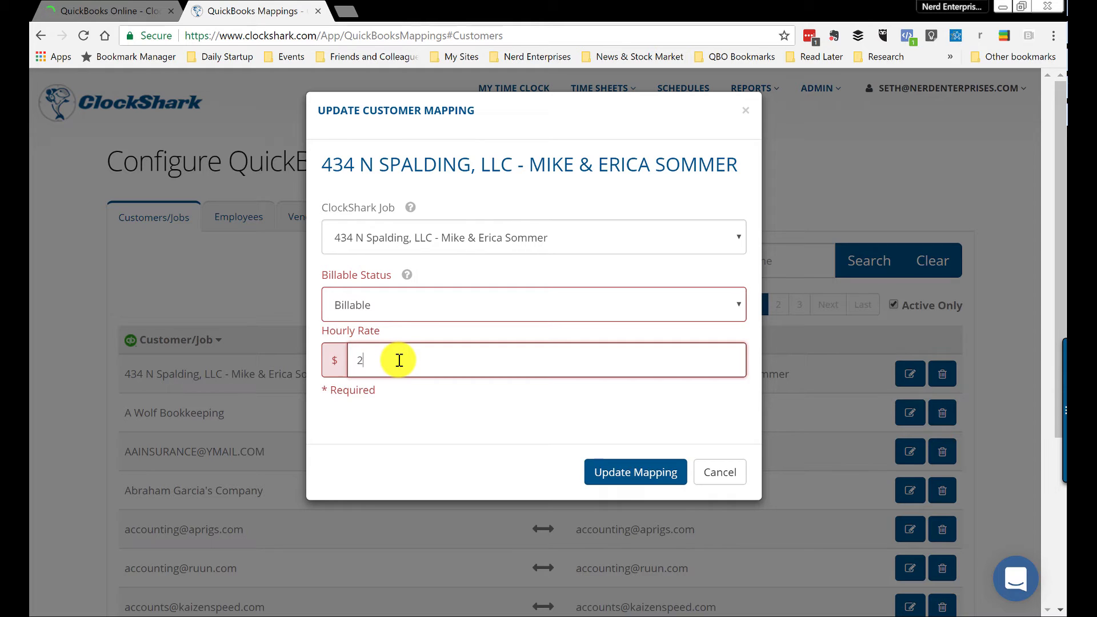
left_click(639, 472)
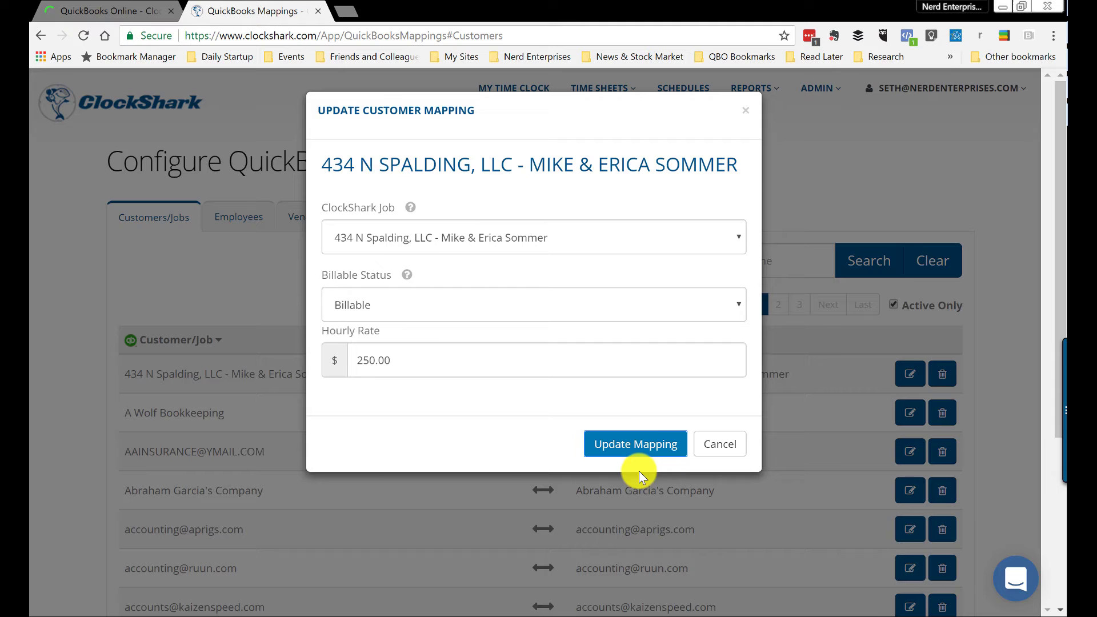
left_click(642, 443)
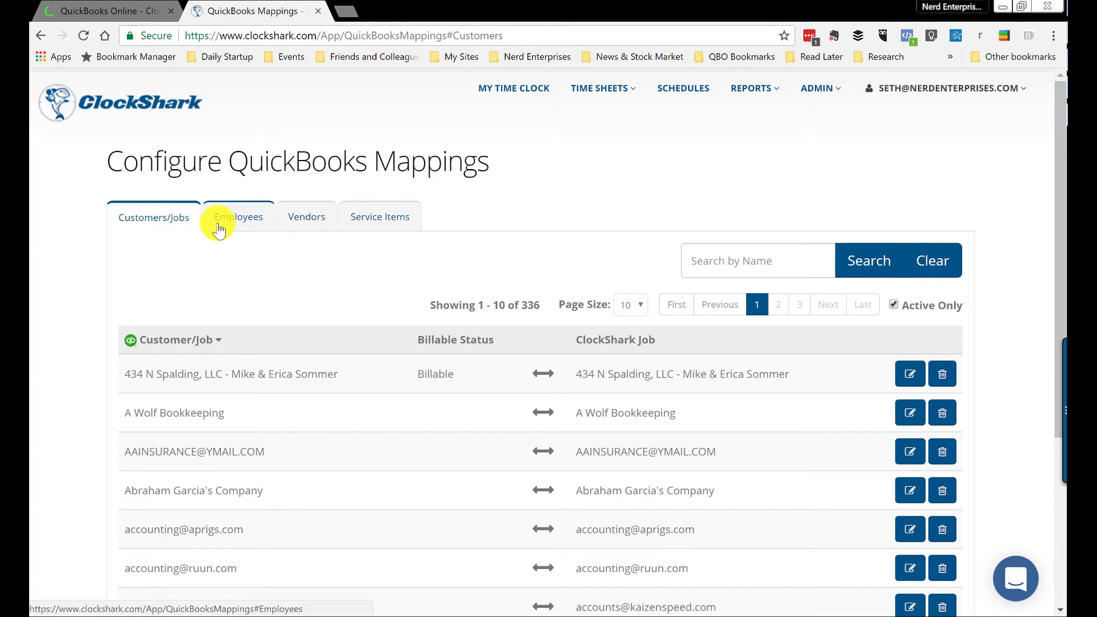
Step: Return to ADMIN > QuickBooks and toggle Auto-Map Direction, leaving it QuickBooks ➞ ClockShark
left_click(903, 88)
left_click(815, 91)
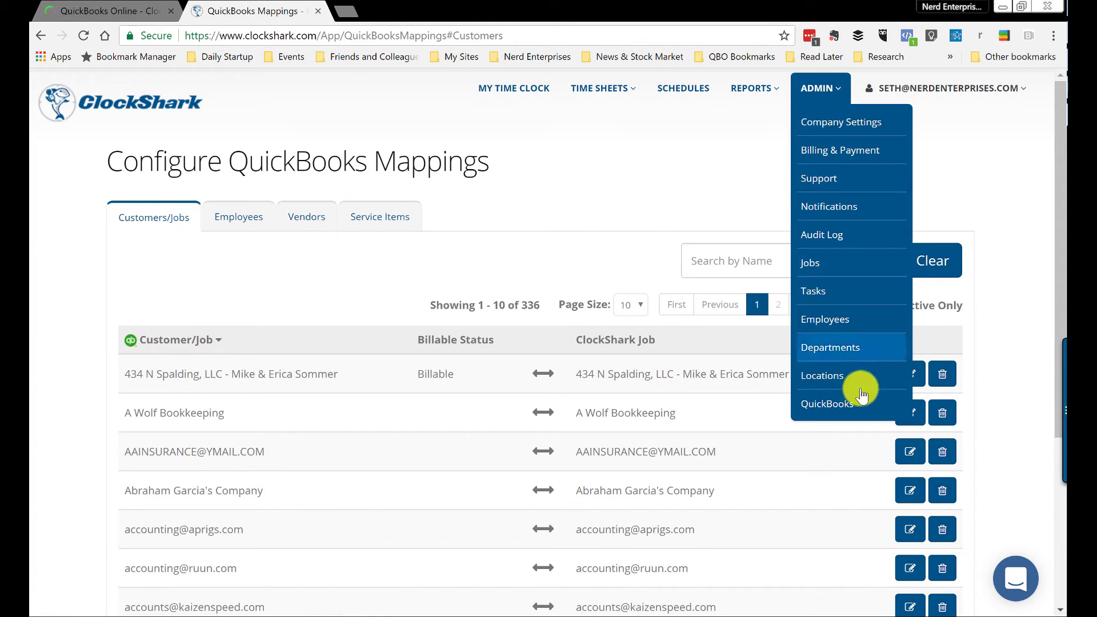
left_click(839, 404)
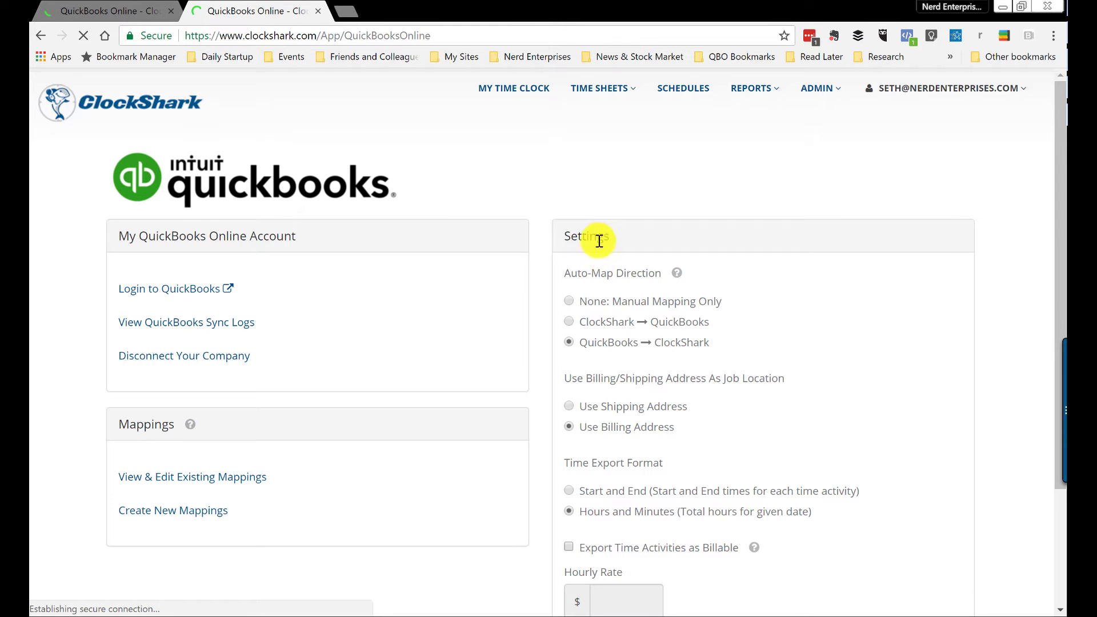
scroll(600, 238, "down", 3)
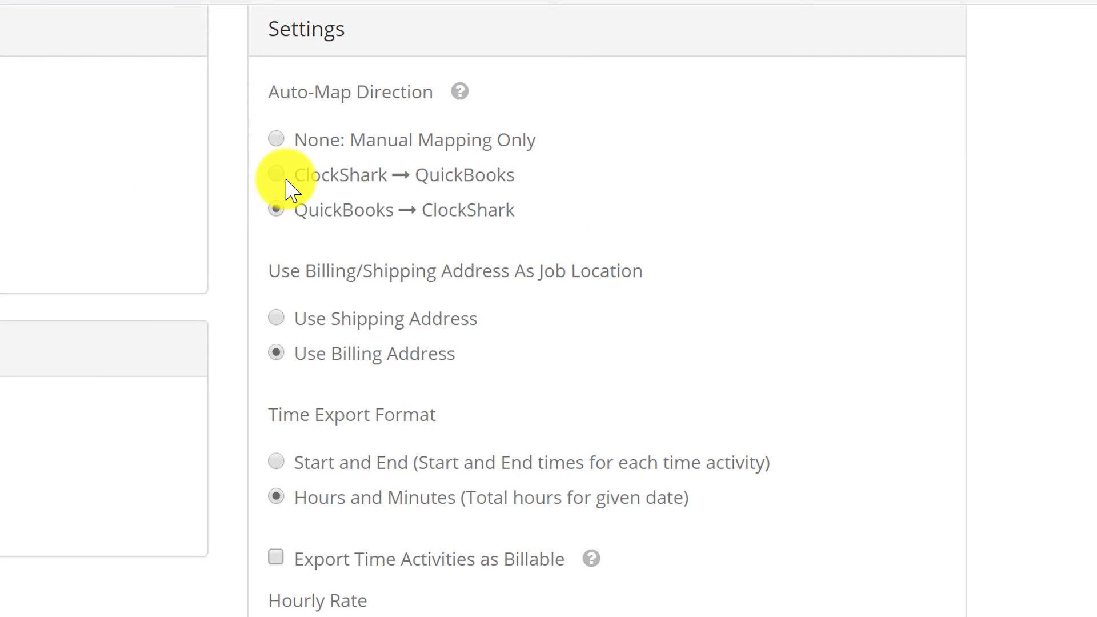
left_click(276, 175)
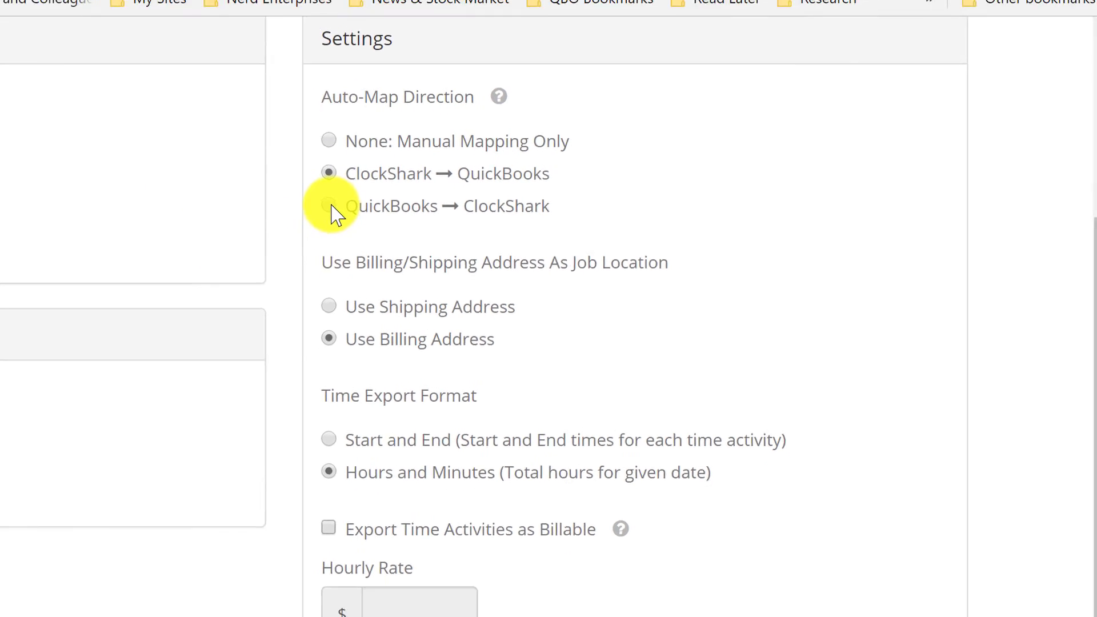
left_click(329, 204)
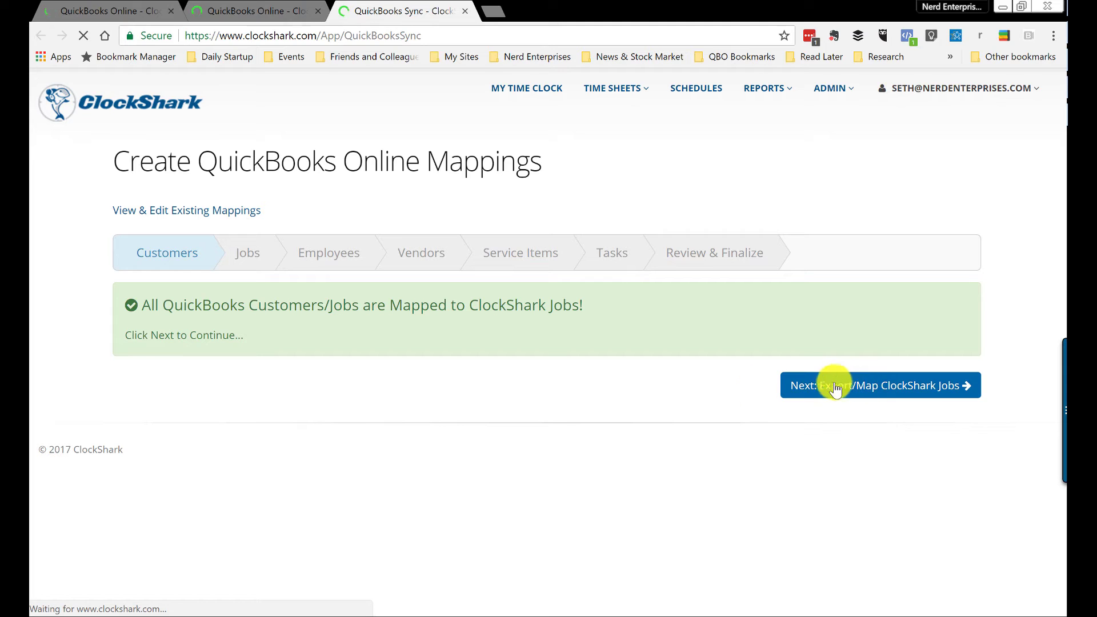
Step: Pass the Jobs step with Sample Job 1 left unchecked for export, continuing to Import/Map Employees
left_click(862, 385)
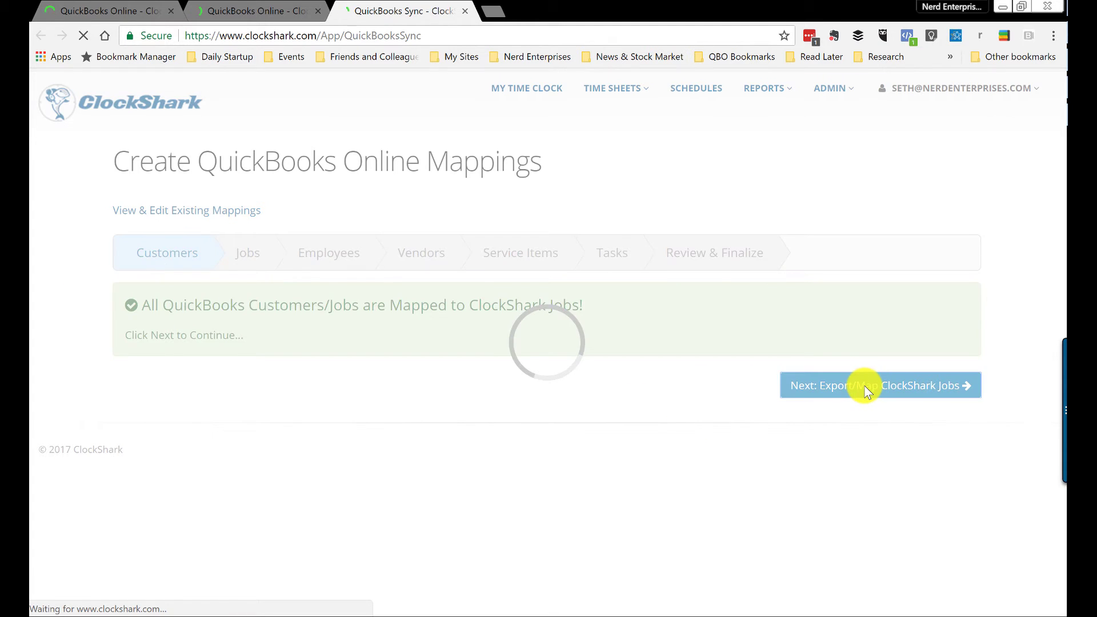
scroll(892, 387, "down", 2)
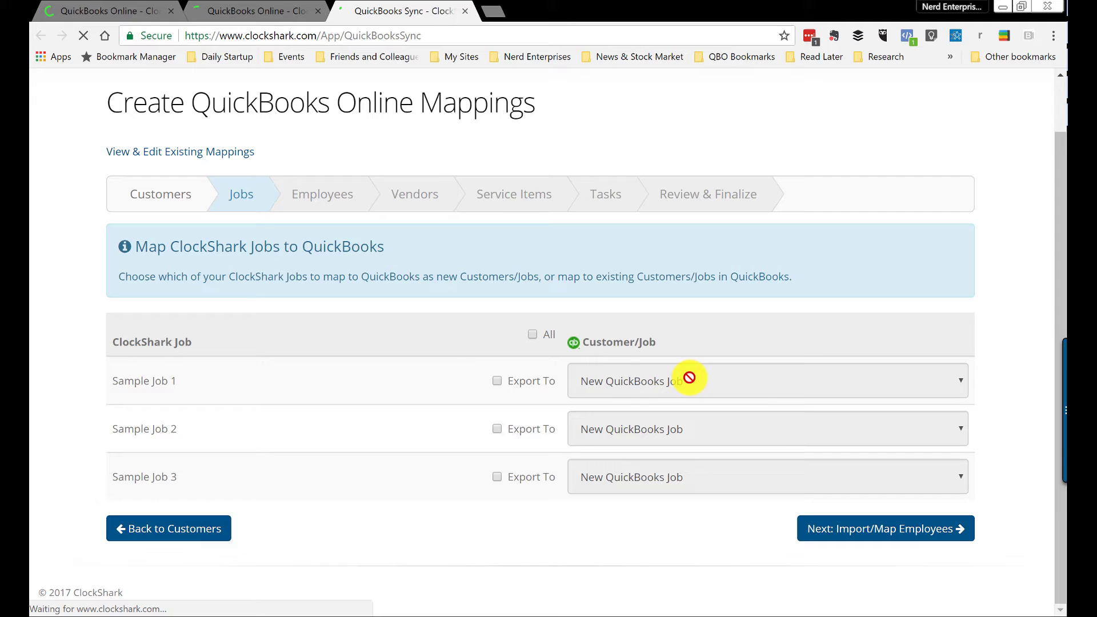
left_click(497, 380)
left_click(686, 381)
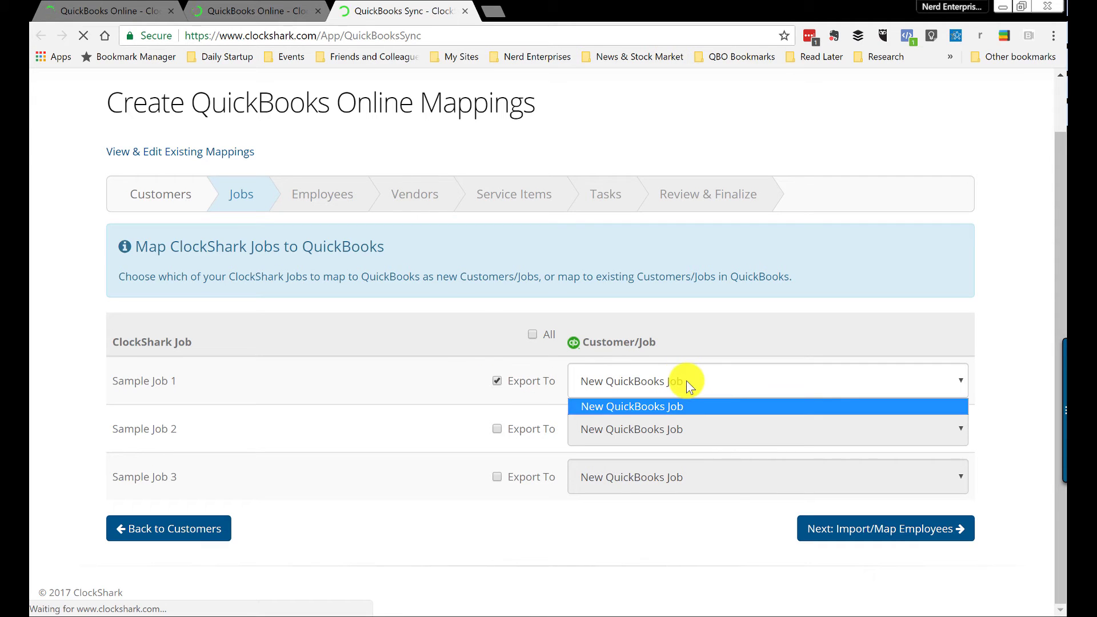
left_click(688, 384)
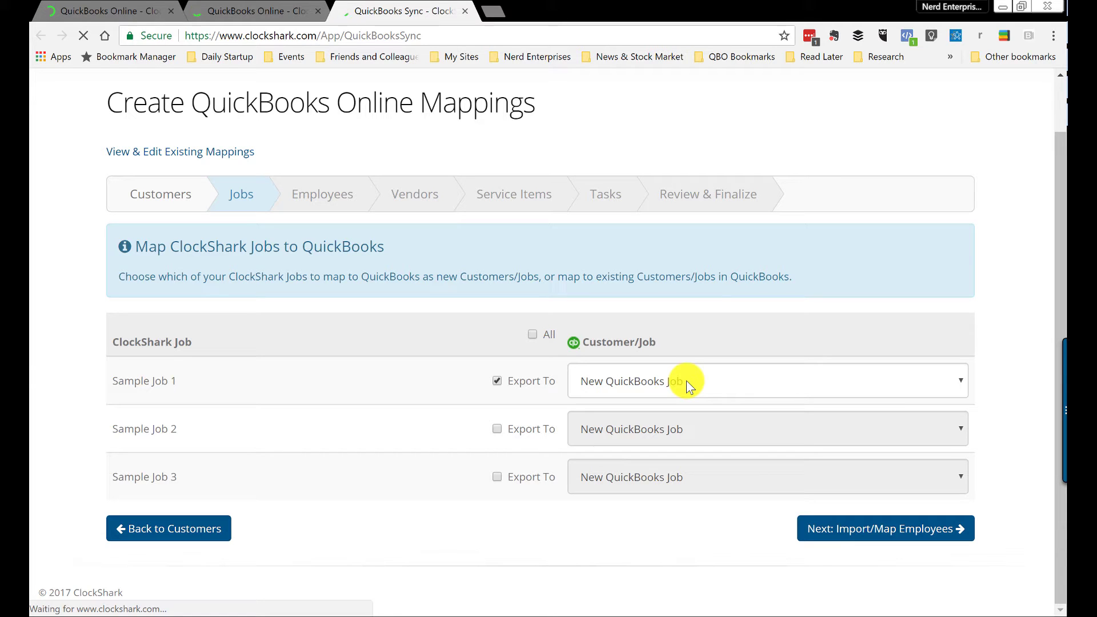
left_click(687, 380)
left_click(687, 380)
left_click(498, 383)
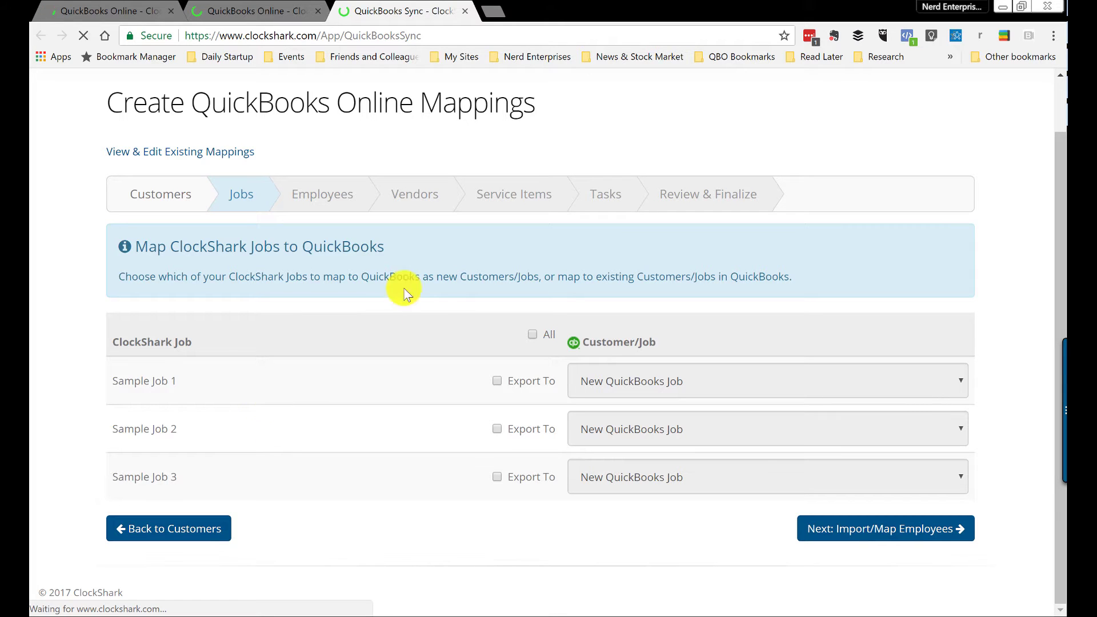
left_click(870, 517)
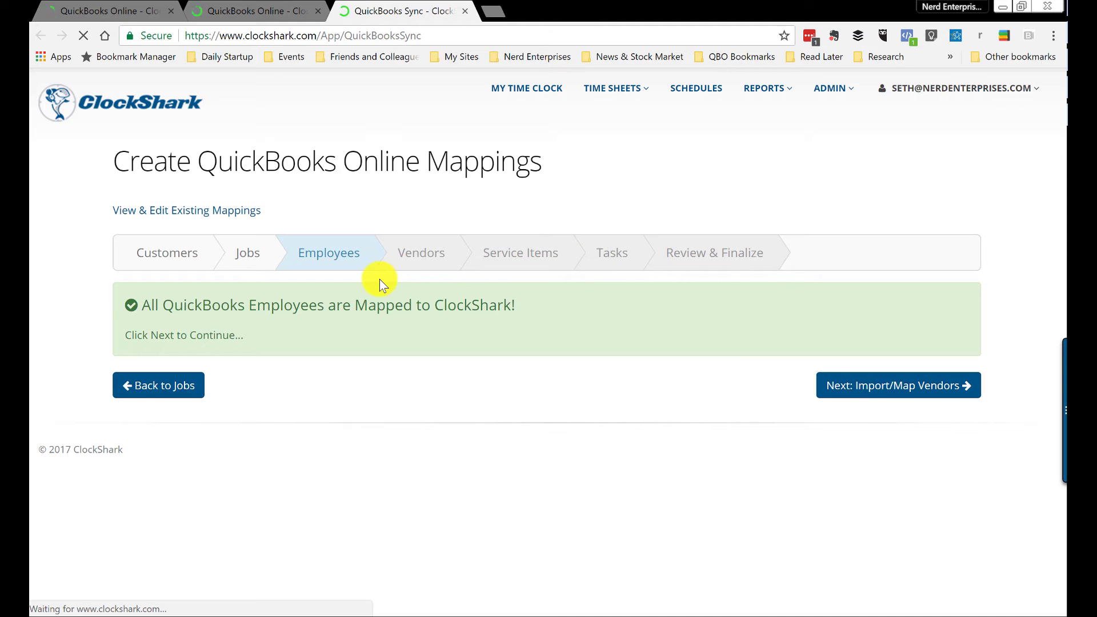
Step: Step through Vendors (importing none), Service Items, Tasks and Review & Finalize, then finish the wizard
left_click(888, 385)
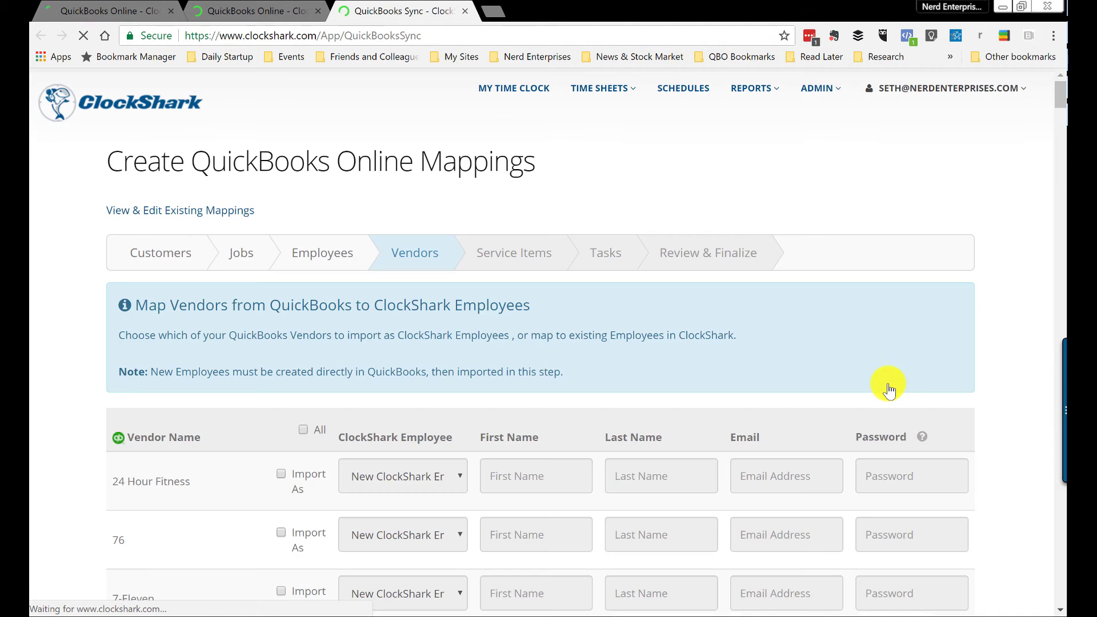
scroll(703, 440, "down", 8)
scroll(274, 445, "up", 8)
scroll(1064, 389, "down", 10)
scroll(1063, 388, "down", 15)
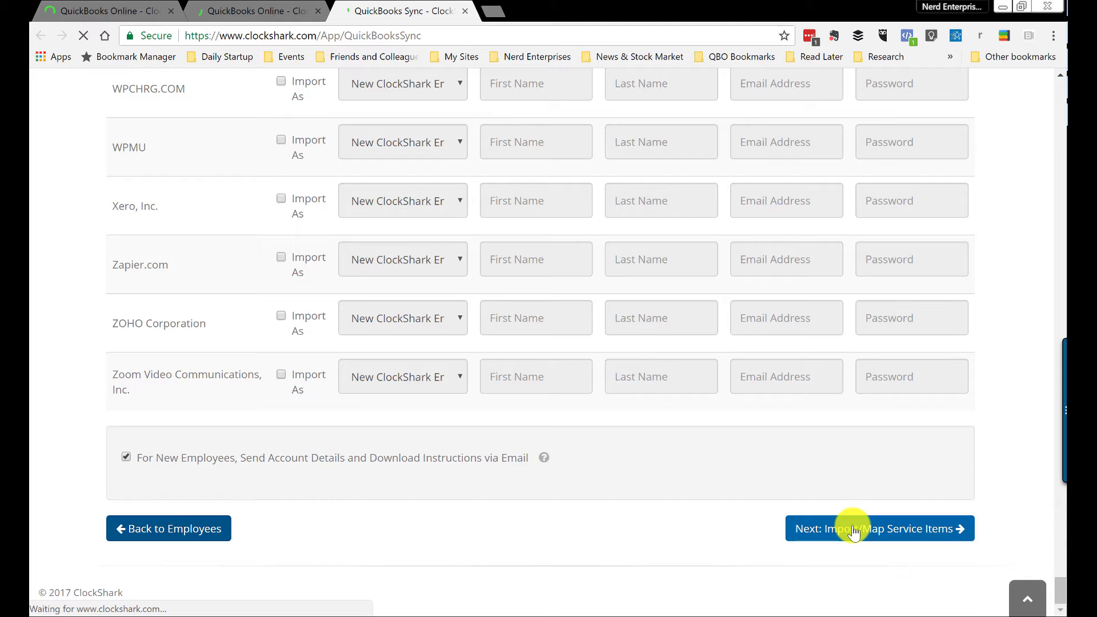
left_click(857, 527)
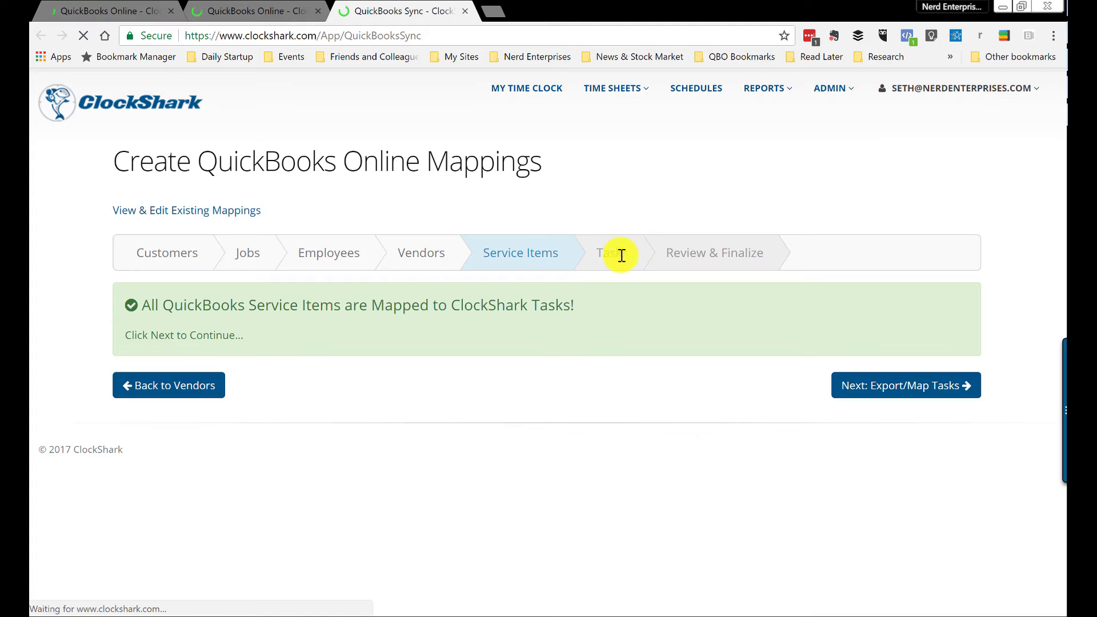
left_click(894, 393)
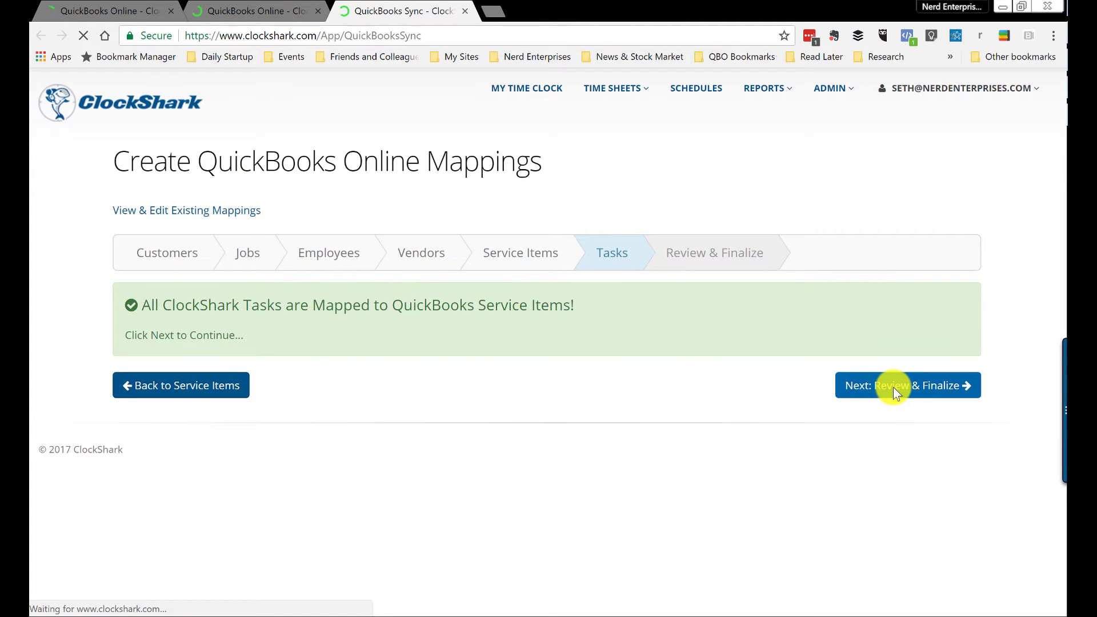
left_click(901, 392)
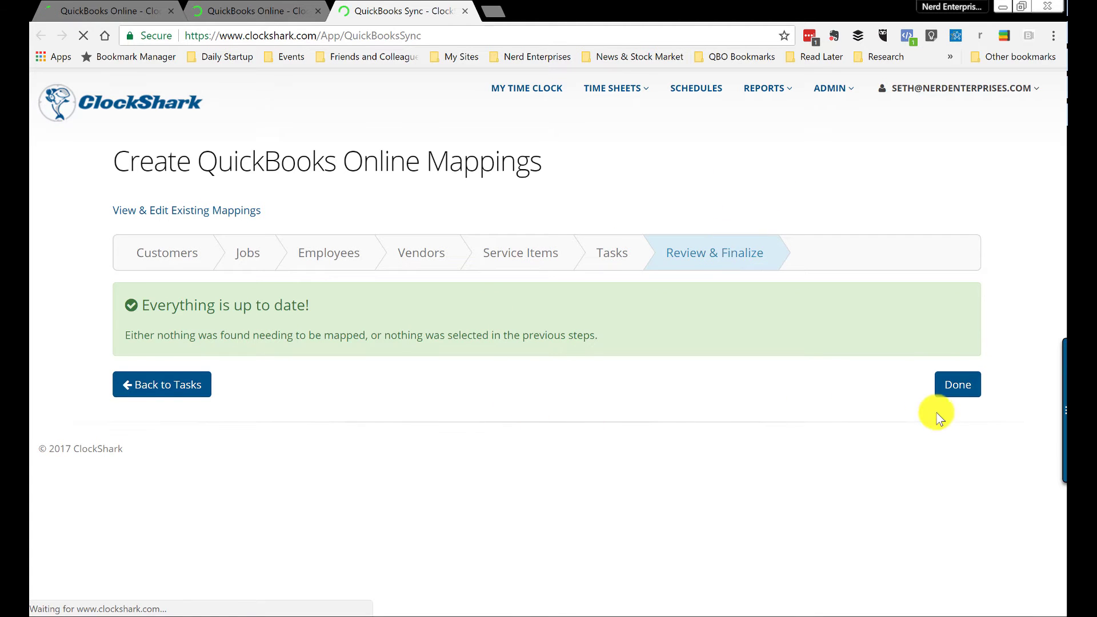
left_click(956, 393)
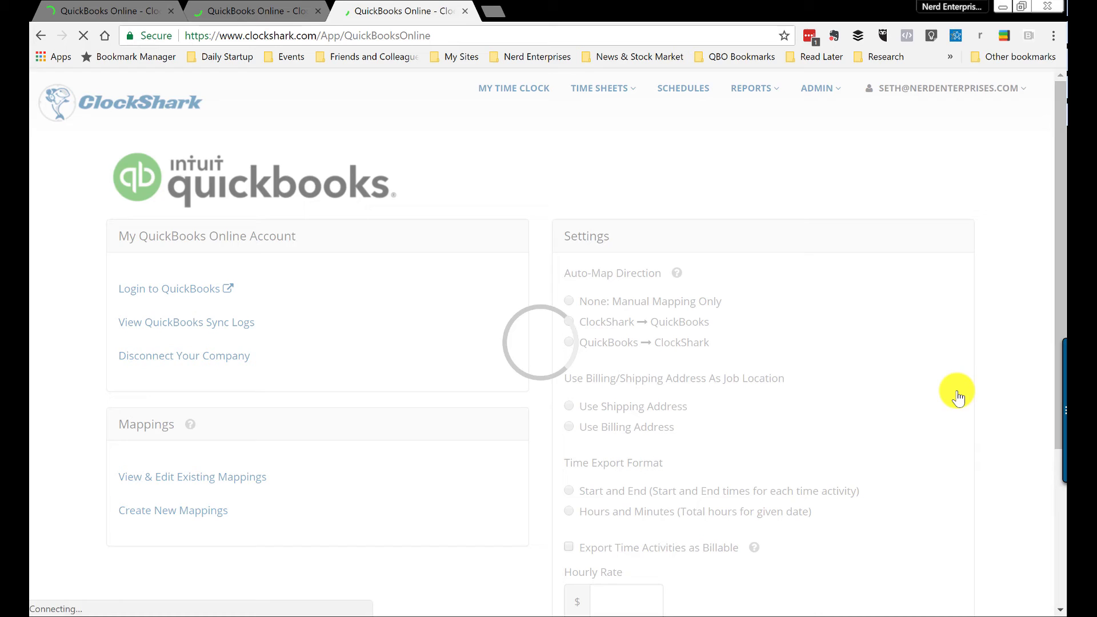
left_click(752, 88)
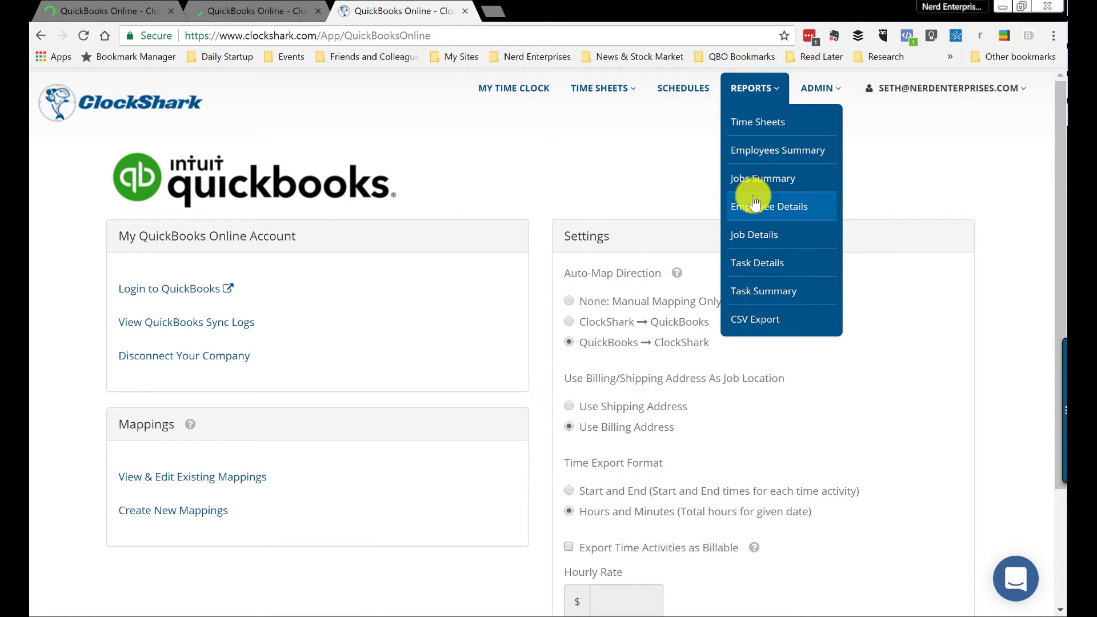
left_click(814, 88)
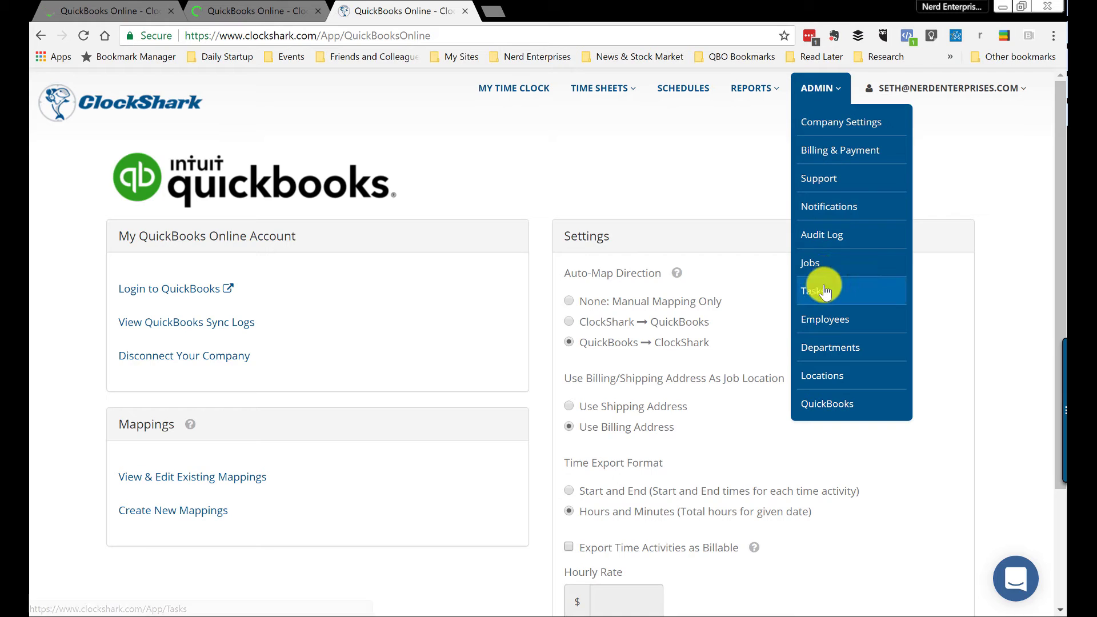
left_click(815, 268)
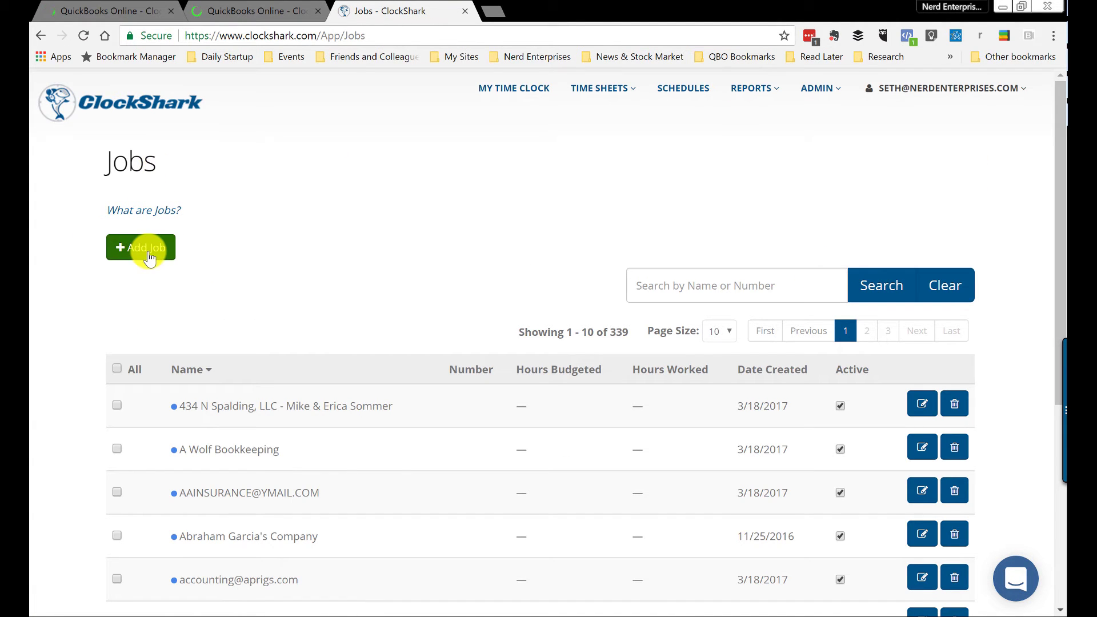
left_click(148, 259)
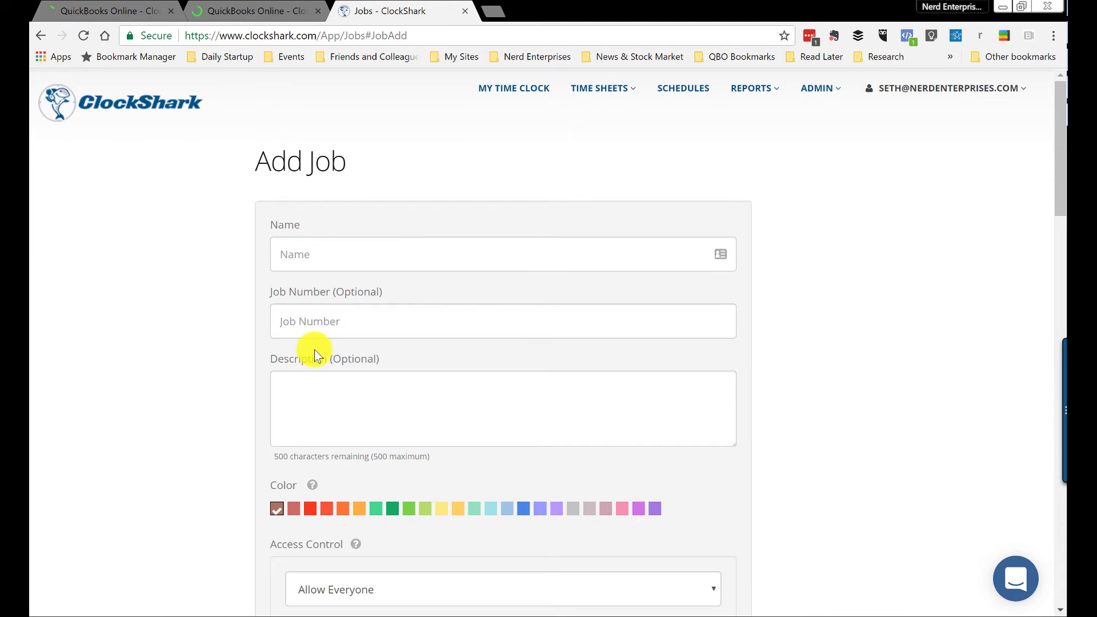
scroll(314, 351, "down", 6)
scroll(314, 351, "down", 7)
scroll(285, 297, "up", 14)
left_click(799, 88)
left_click(822, 486)
left_click(818, 88)
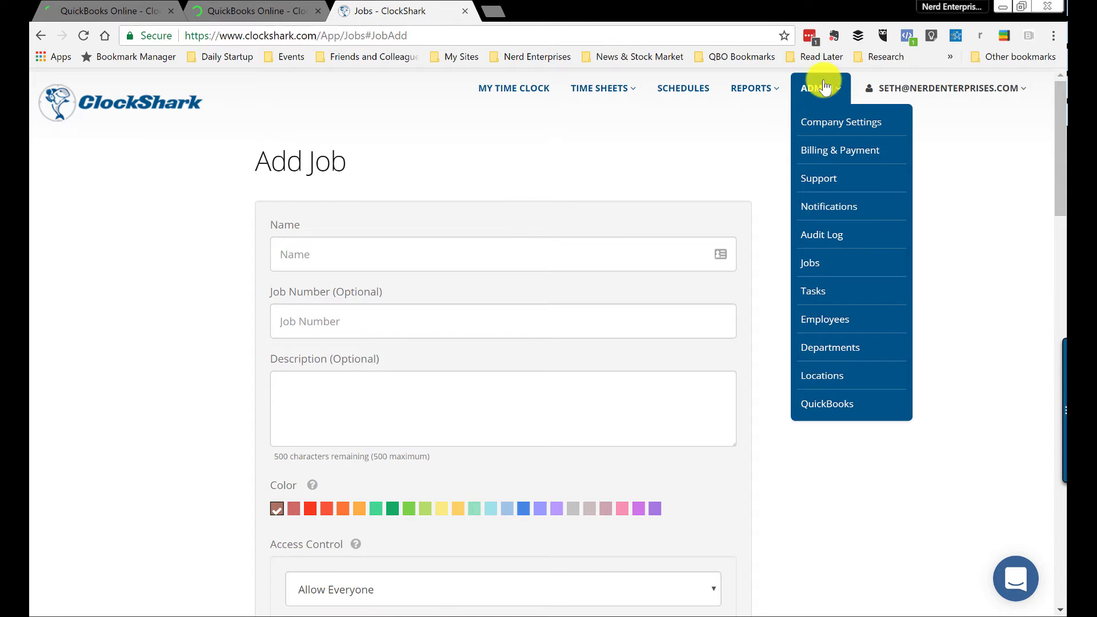
left_click(820, 432)
left_click(820, 87)
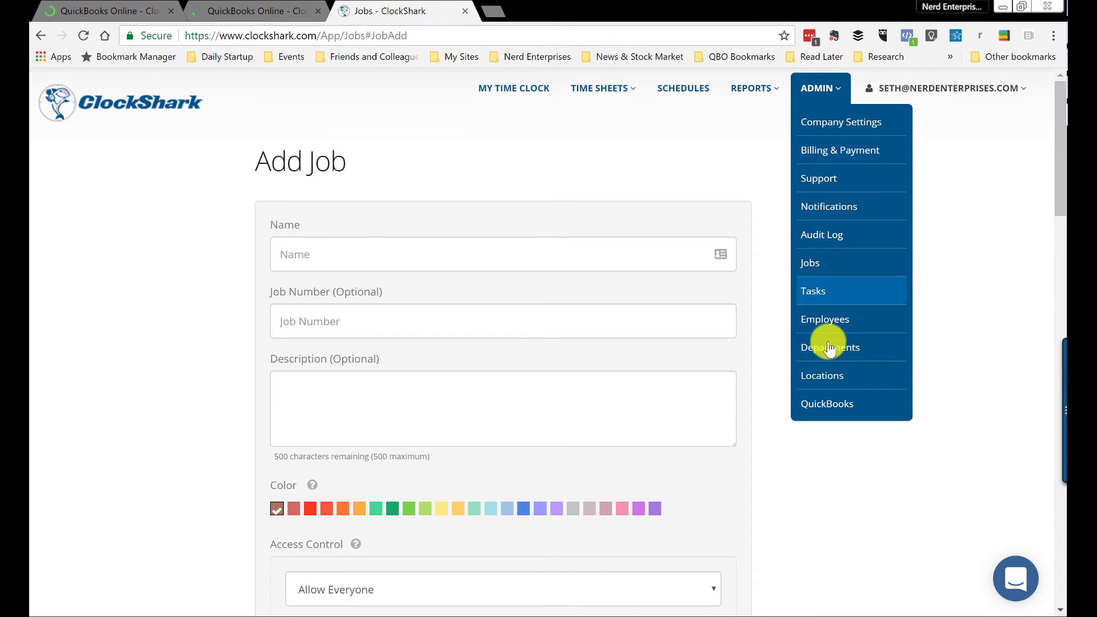
left_click(826, 405)
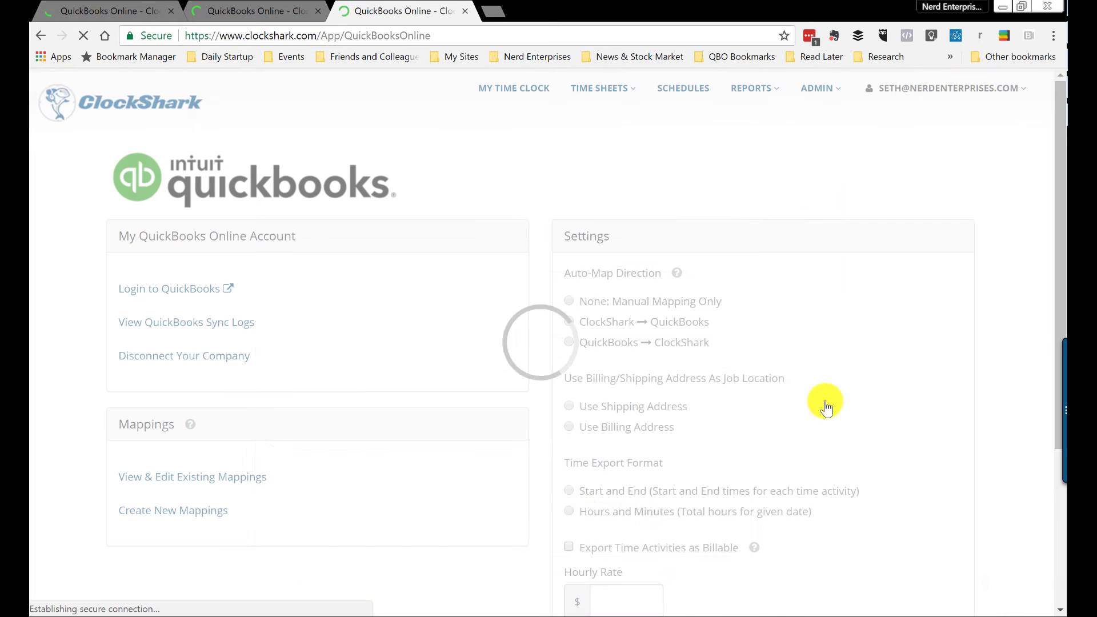
Step: Set Auto-Map Direction to ClockShark → QuickBooks and save the integration settings
left_click(597, 329)
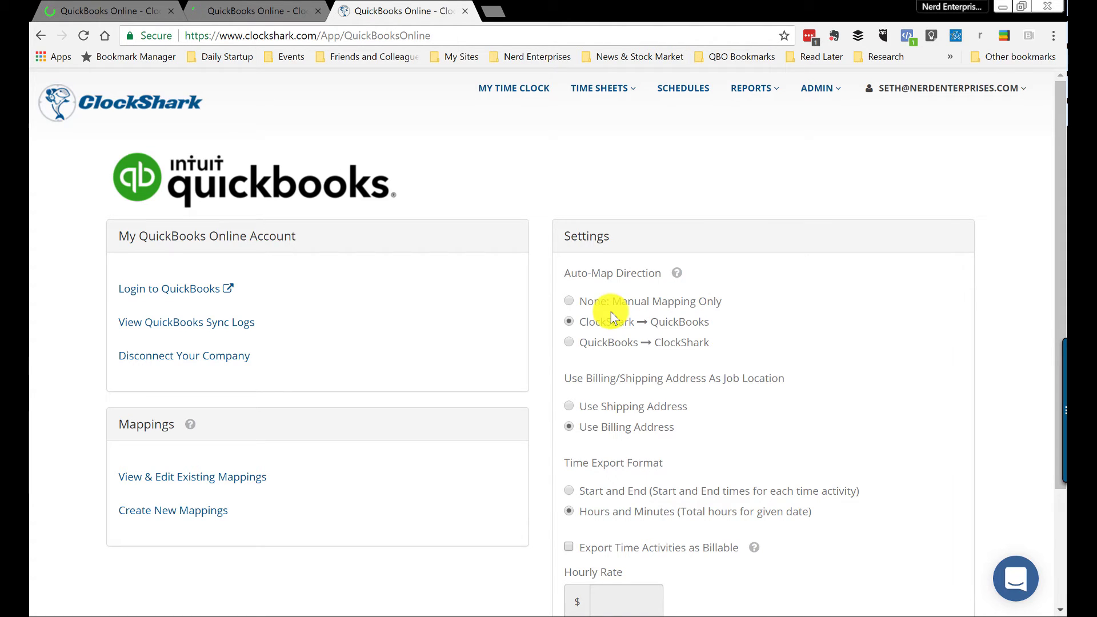
scroll(593, 543, "down", 3)
left_click(584, 493)
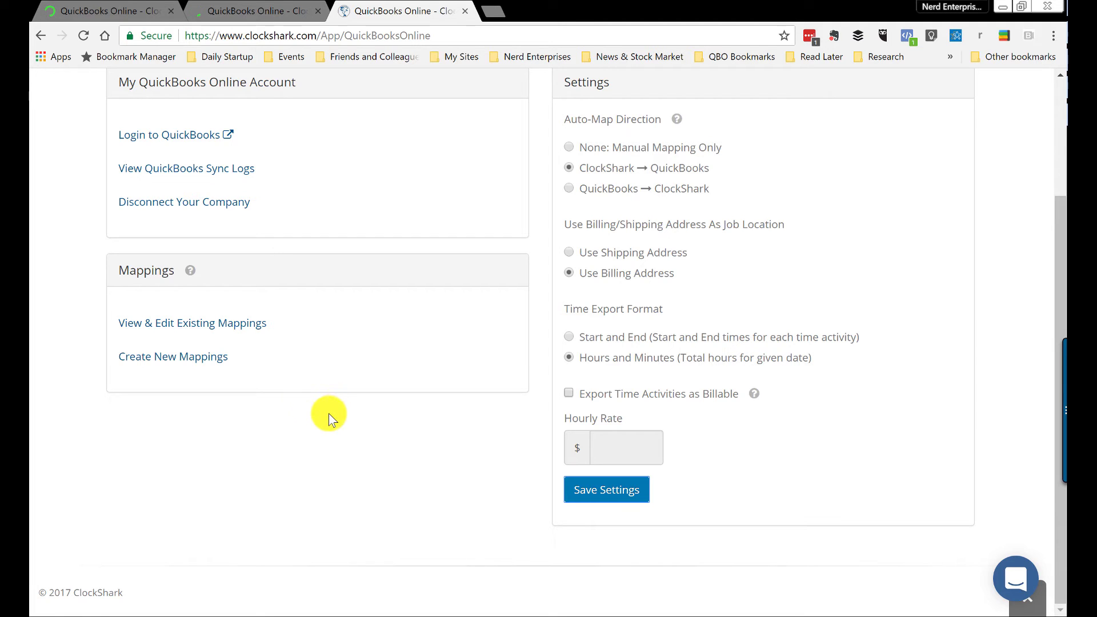
scroll(328, 413, "up", 3)
Step: Open Admin > Tasks and scroll through the task list
mouse_move(812, 97)
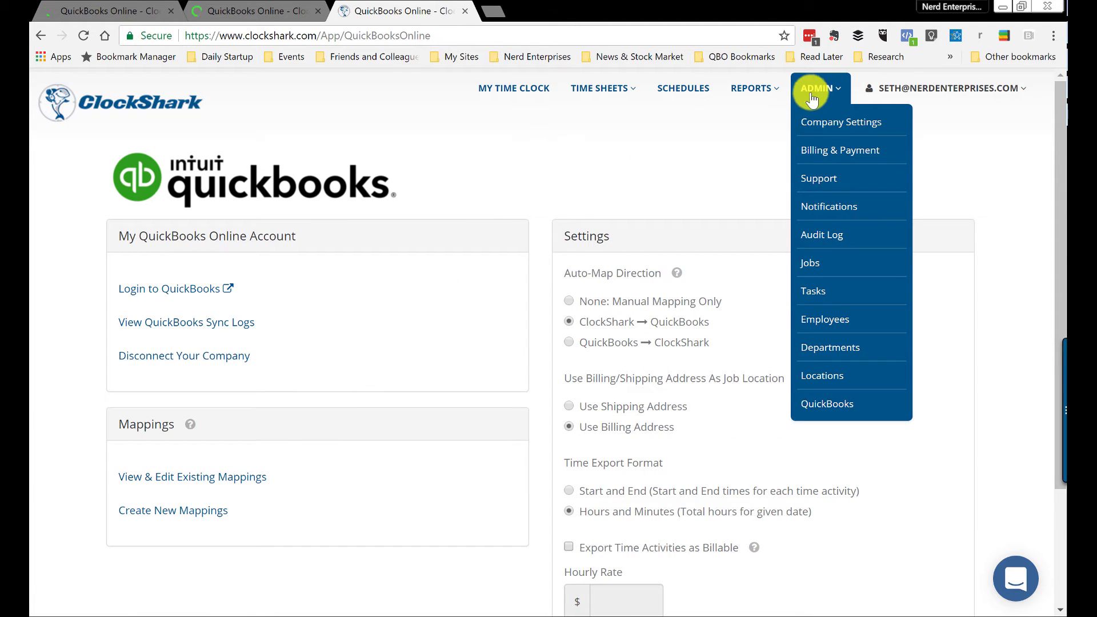
left_click(809, 296)
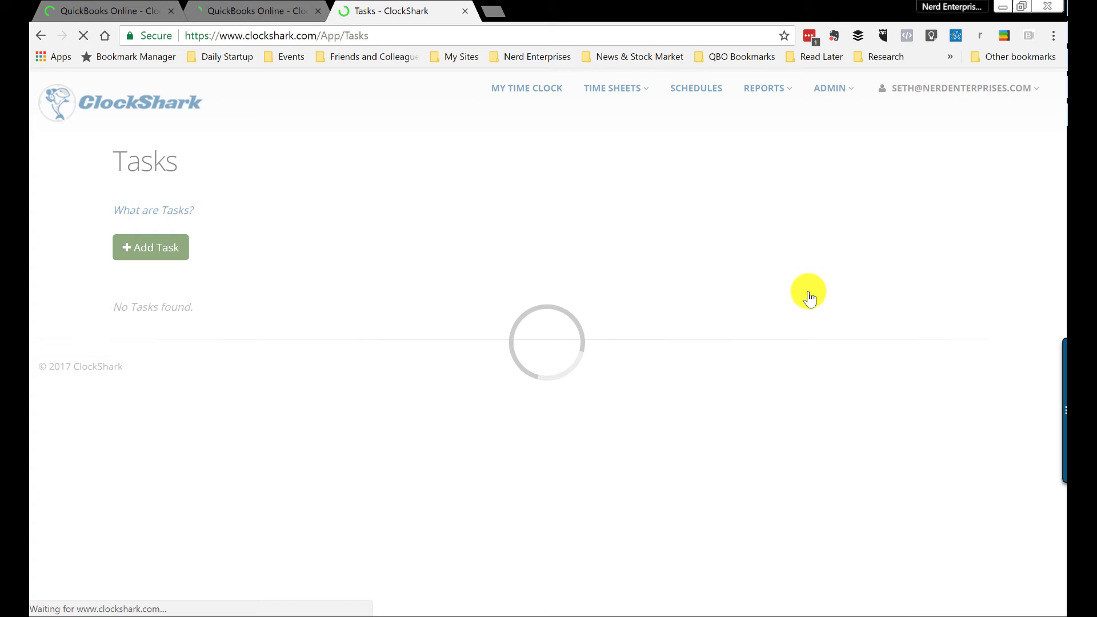
scroll(344, 388, "down", 3)
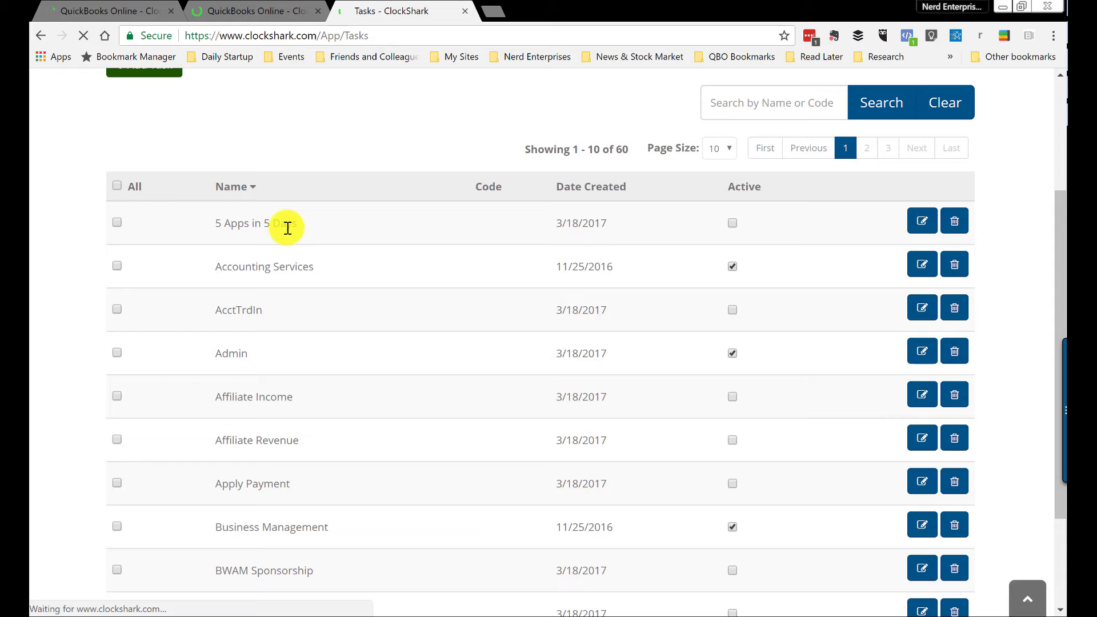
scroll(328, 254, "up", 3)
Step: Switch to Admin > Employees to view the three employees, one an Administrator
left_click(818, 89)
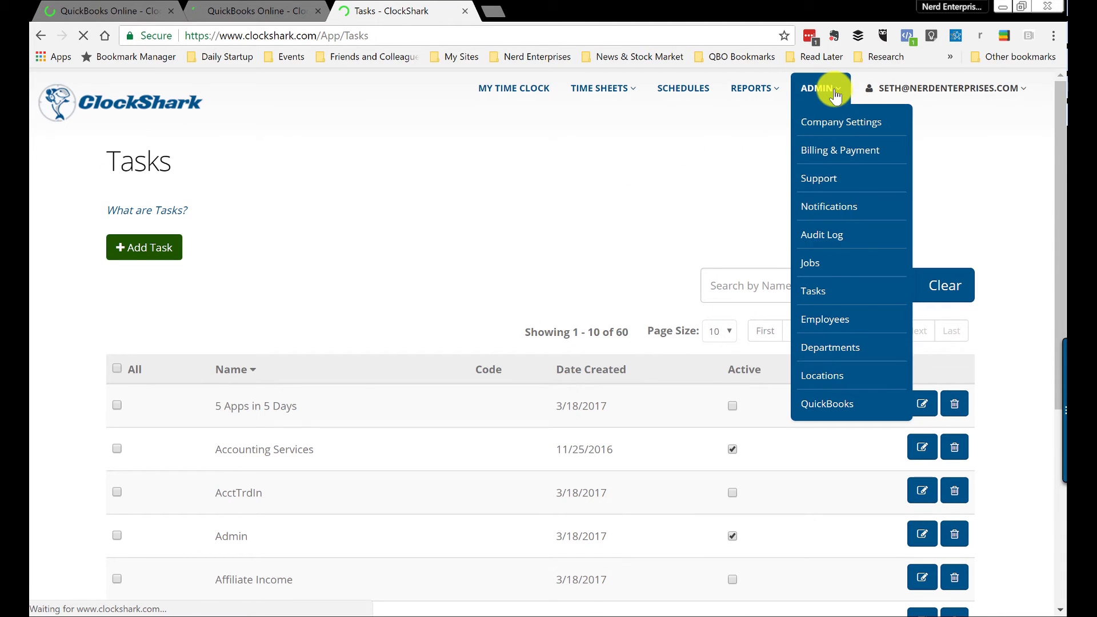
left_click(837, 318)
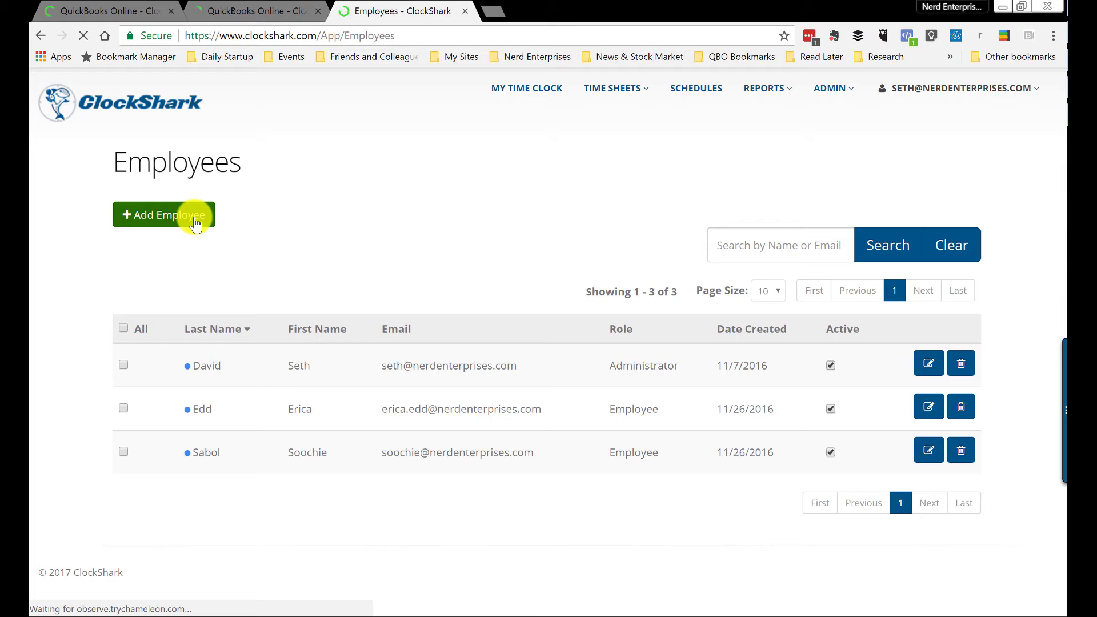
left_click(194, 222)
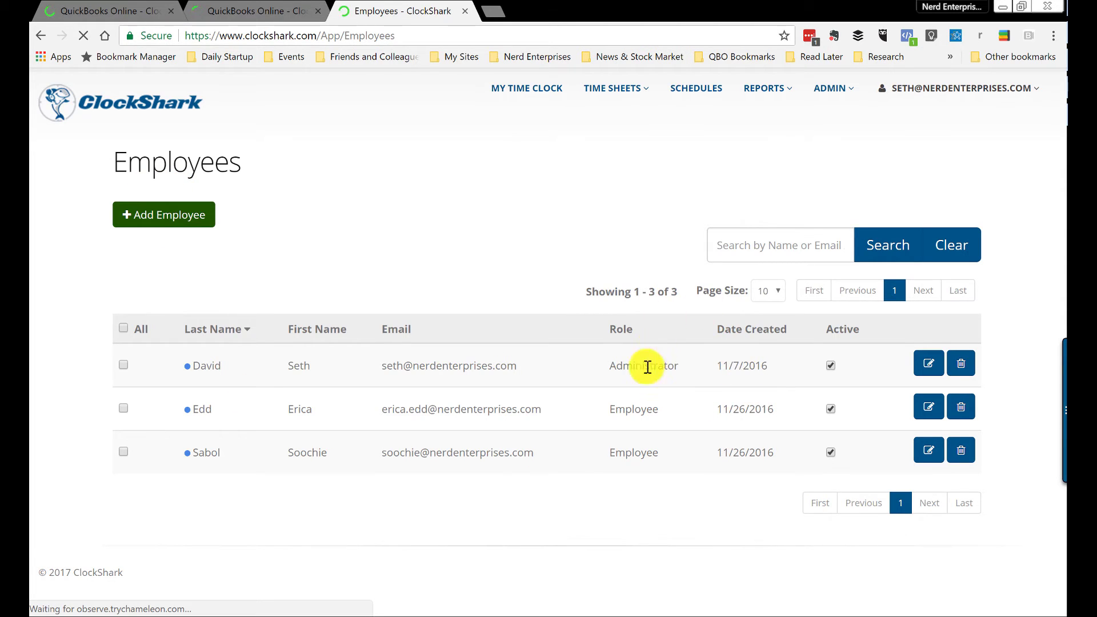
left_click(833, 88)
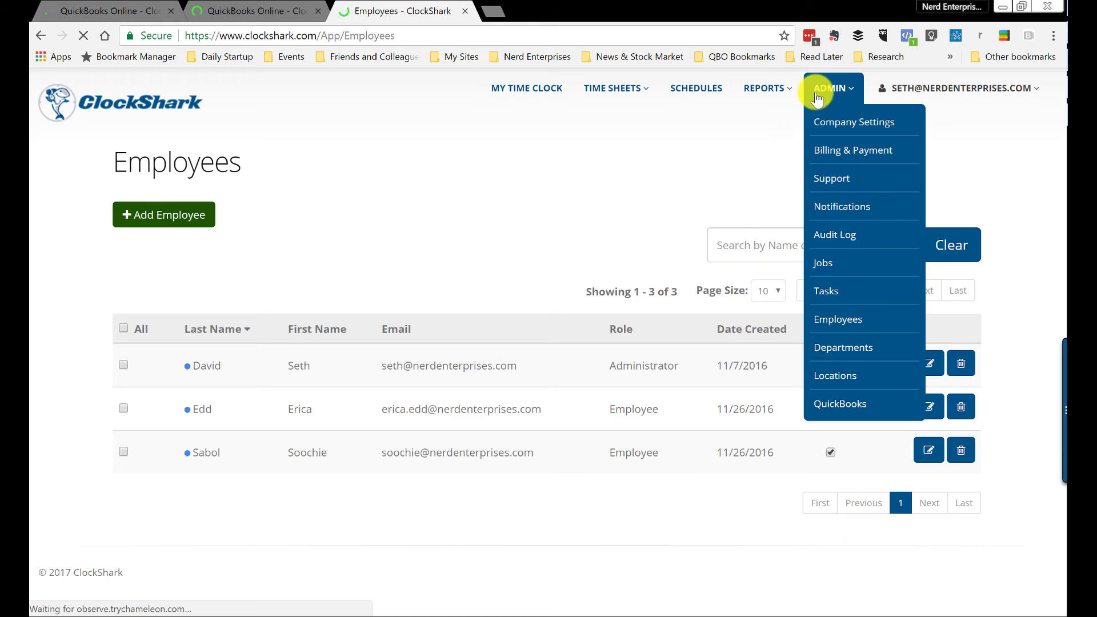
Step: Under Admin > Departments, add a 'Subs' department with one employee assigned
left_click(843, 349)
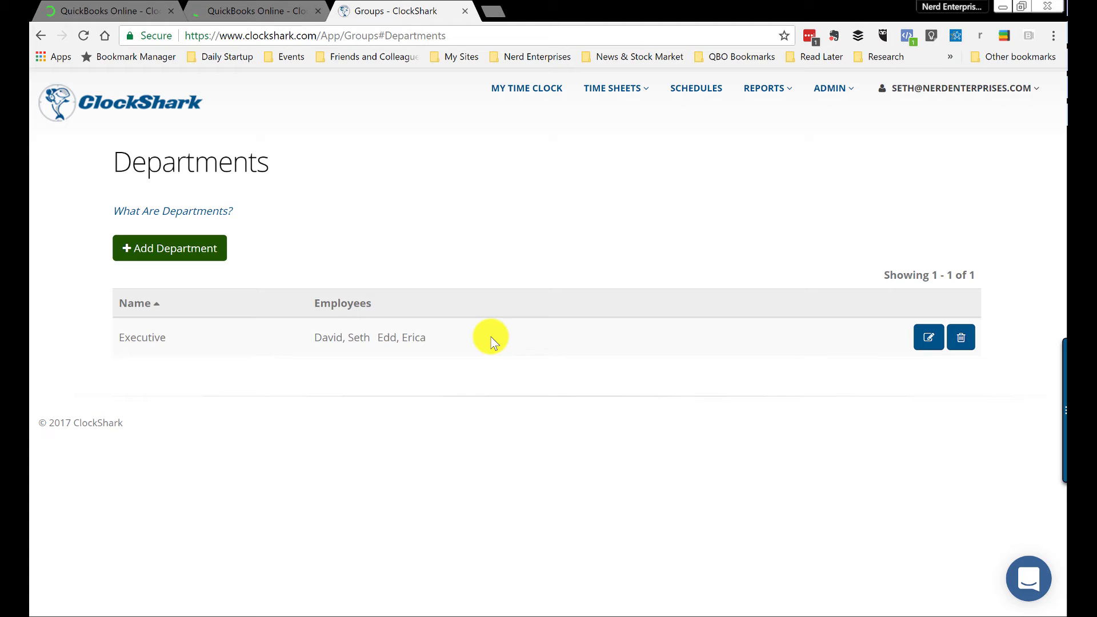
left_click(150, 246)
left_click(318, 252)
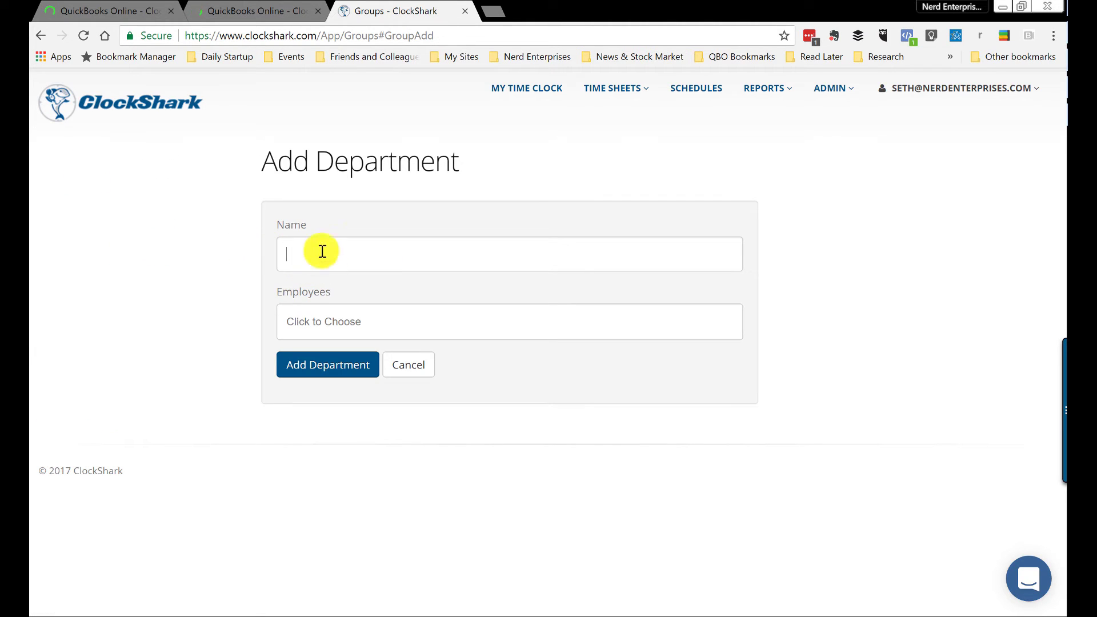
type("Subs")
left_click(377, 317)
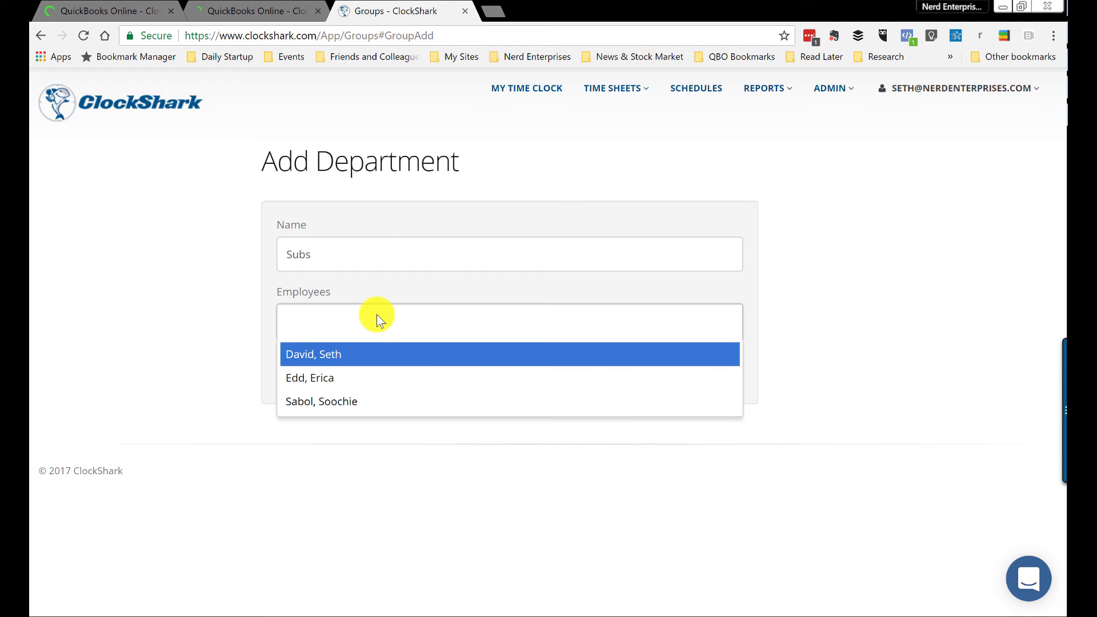
left_click(326, 400)
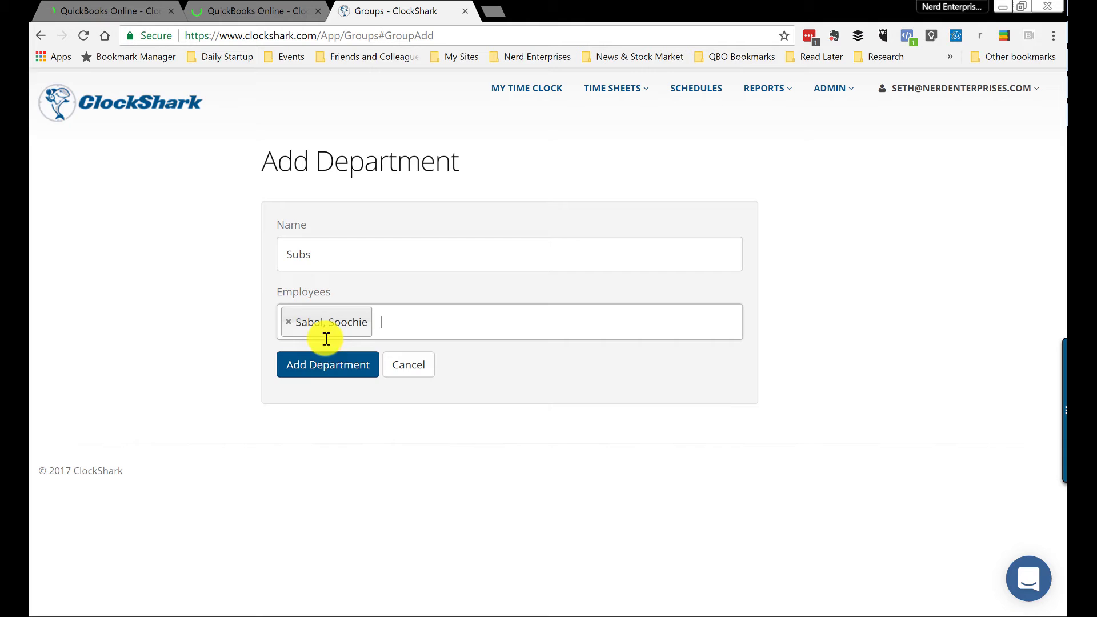
left_click(330, 372)
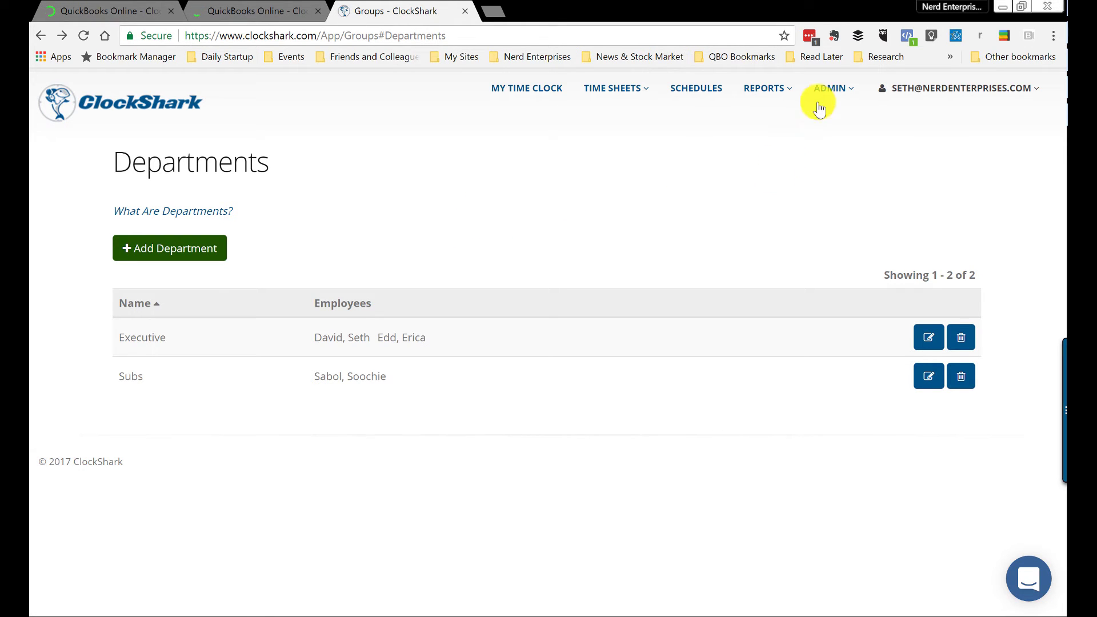
left_click(819, 108)
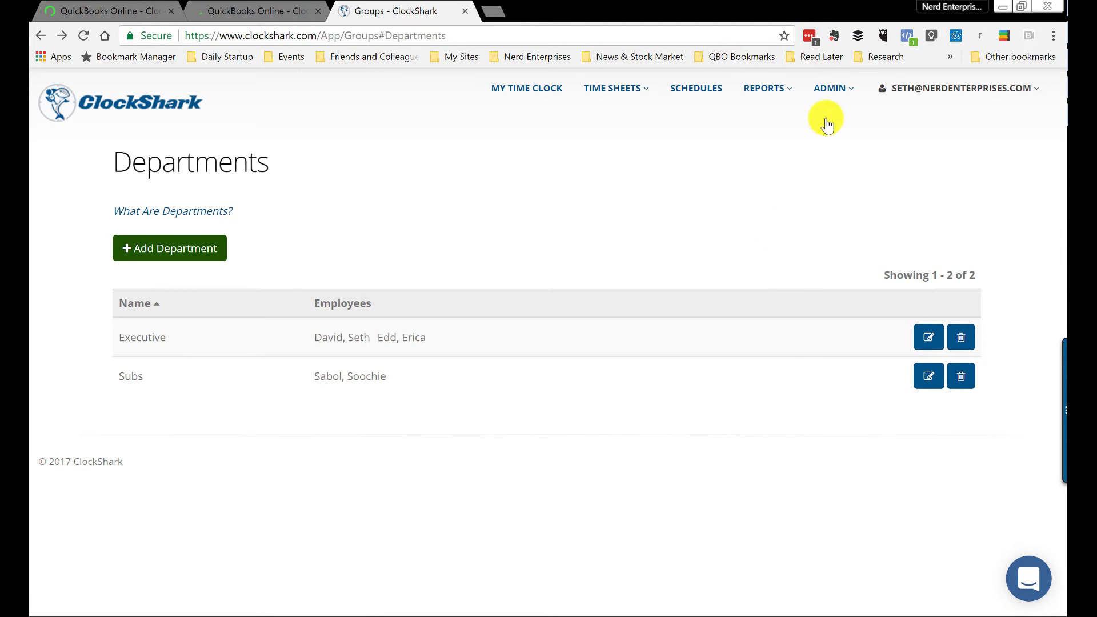
mouse_move(831, 92)
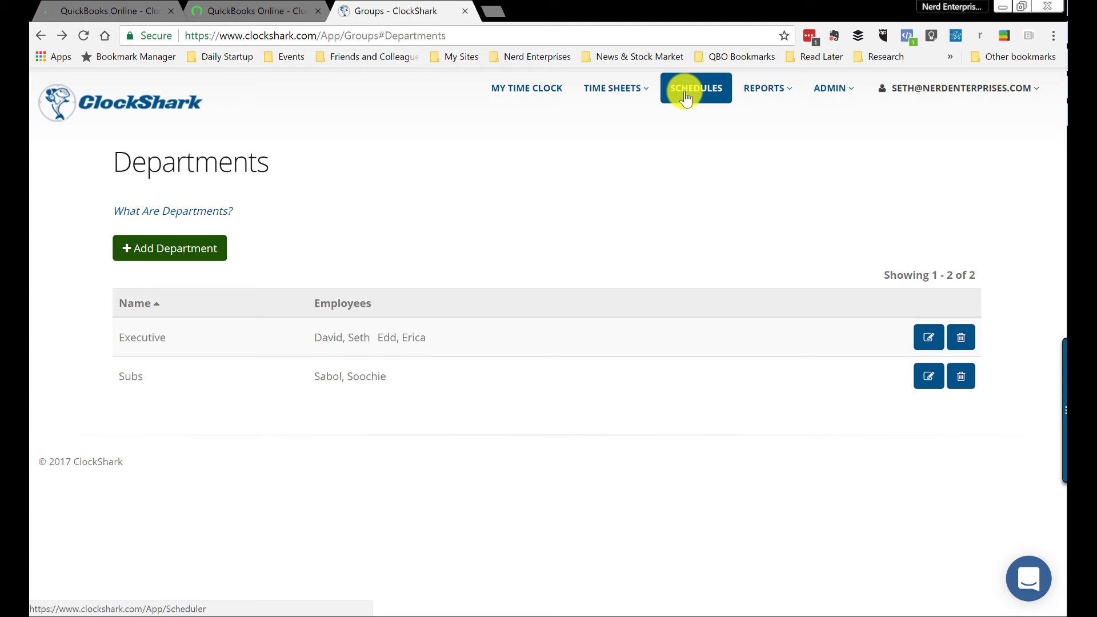
Step: In Schedules, start a new all-day shift for 3/20/2017 set to repeat weekly
left_click(685, 95)
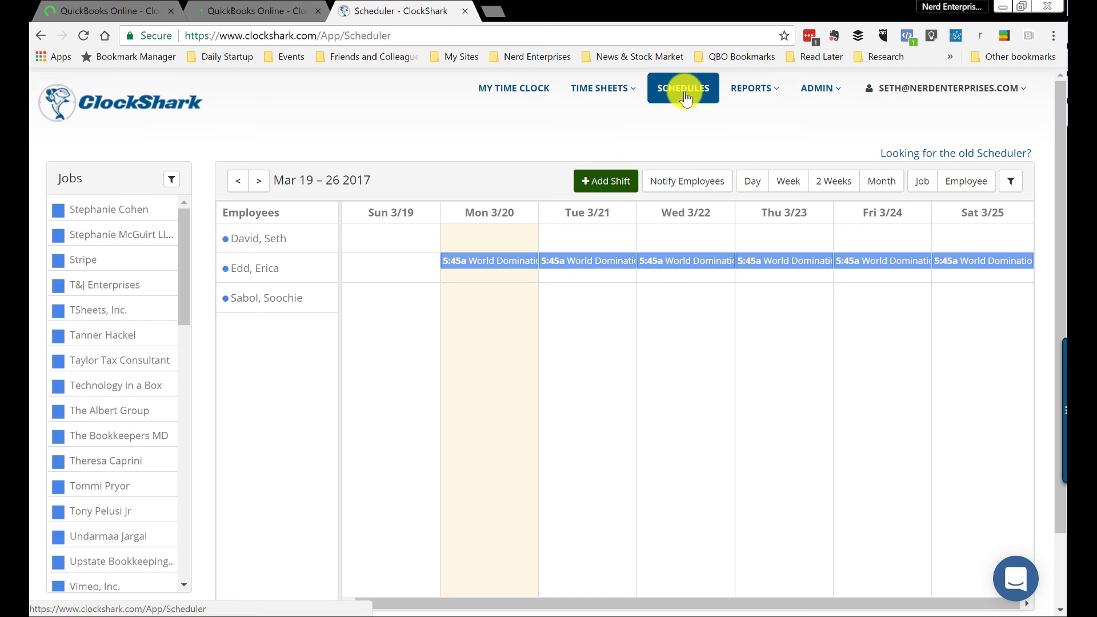
left_click(607, 180)
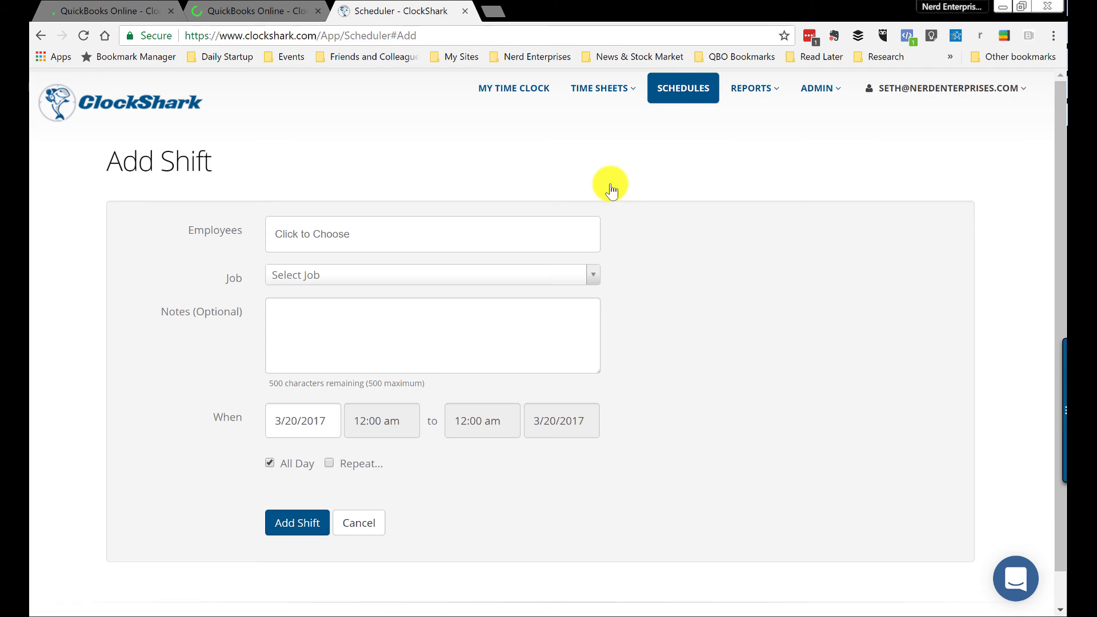
left_click(329, 463)
scroll(328, 461, "down", 3)
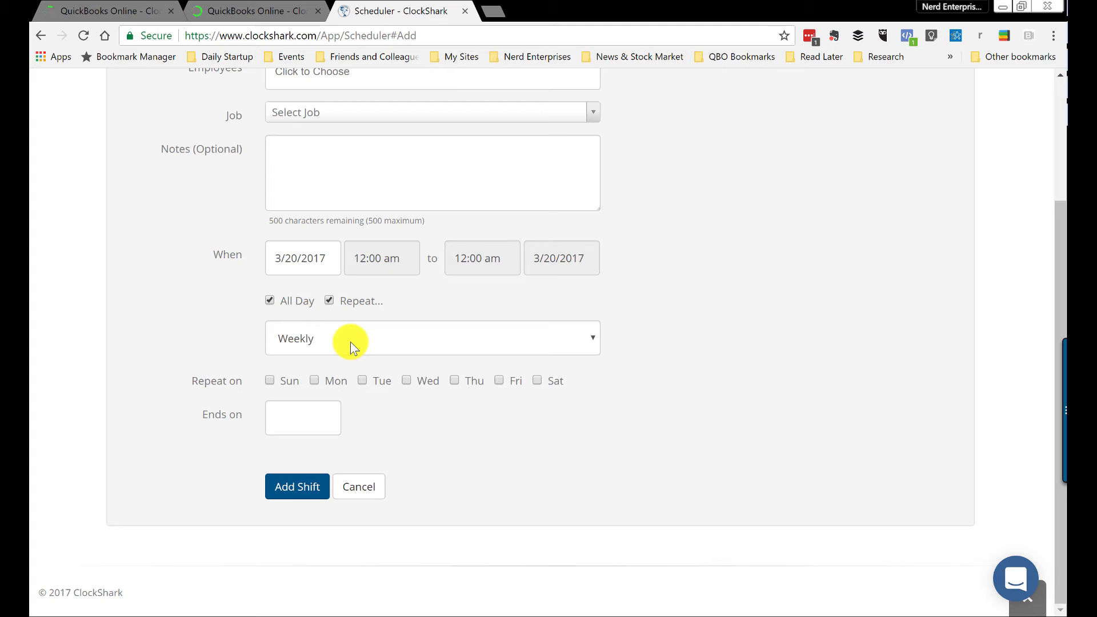
left_click(355, 486)
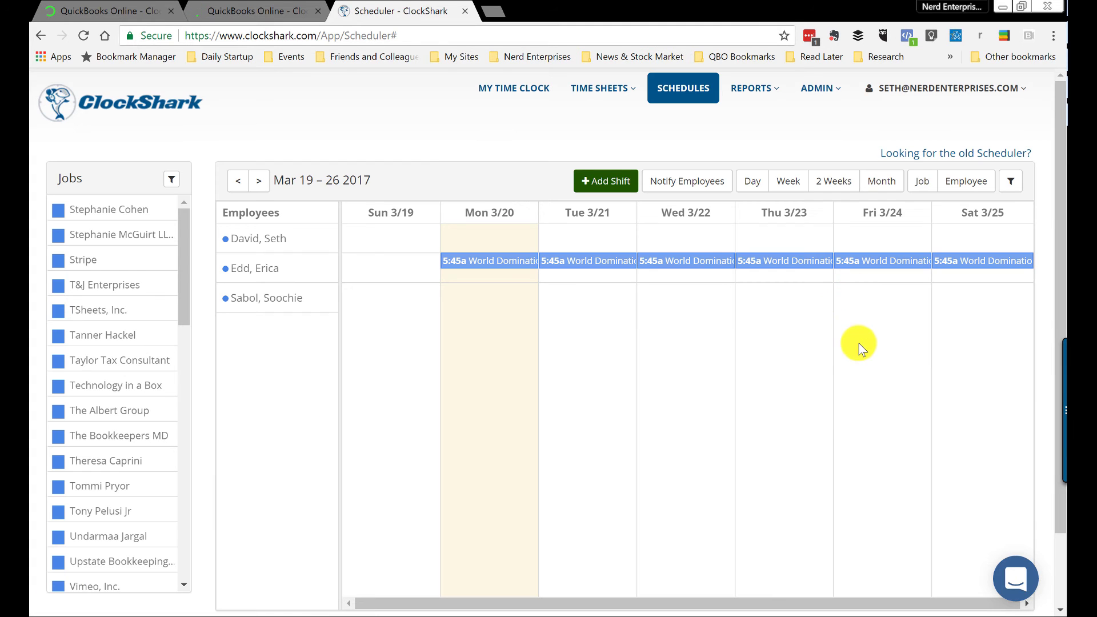
left_click(664, 184)
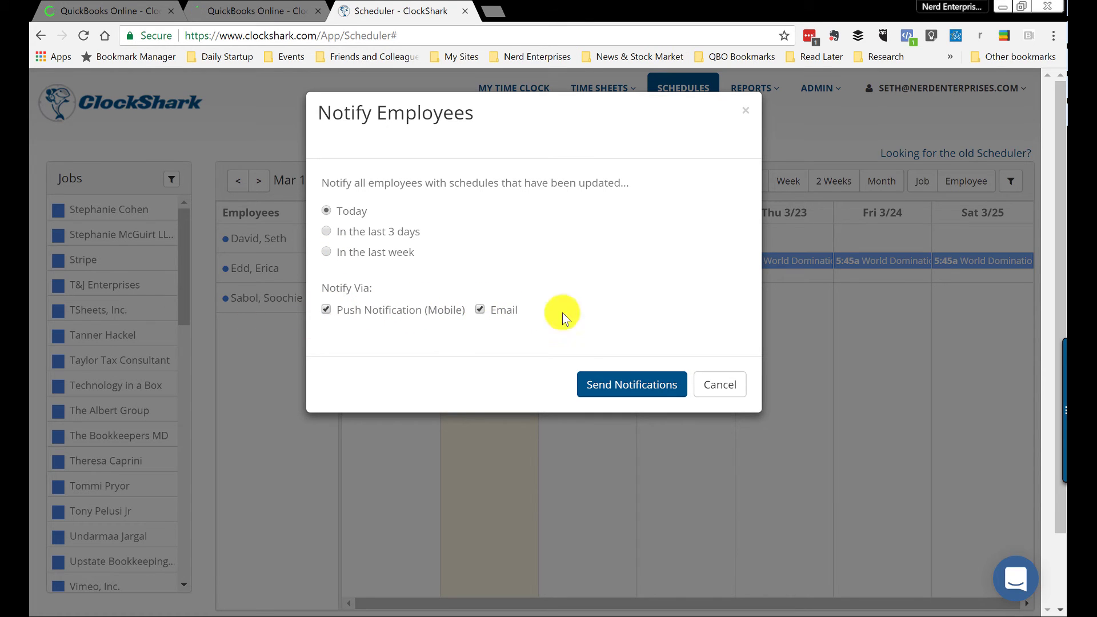
left_click(716, 384)
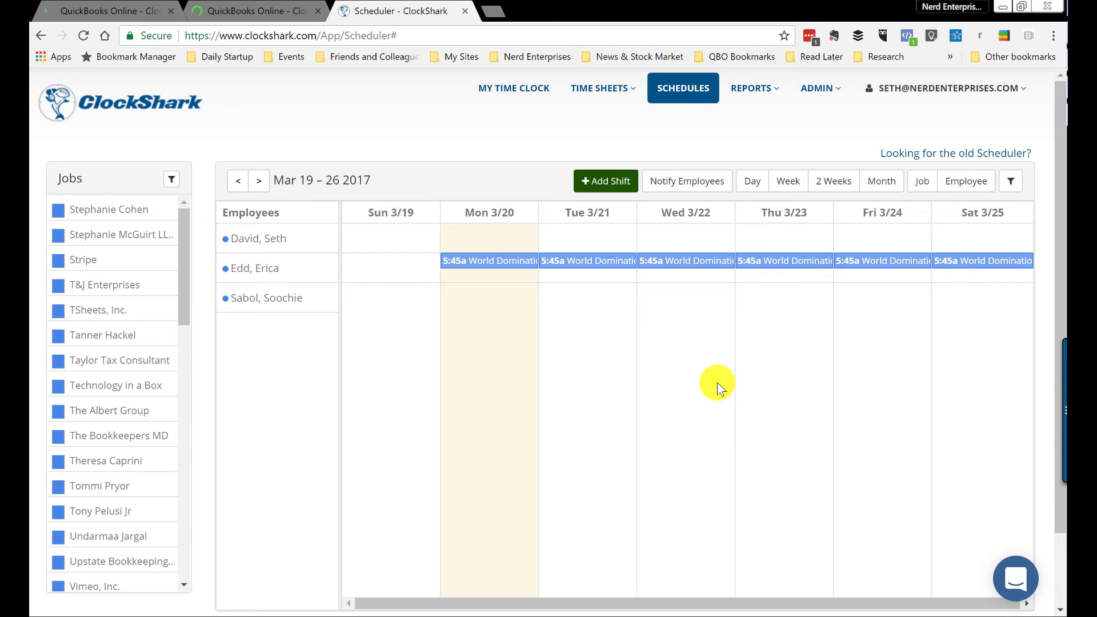
Step: Open the support chat panel listing the four earlier conversations with ClockShark
left_click(1006, 579)
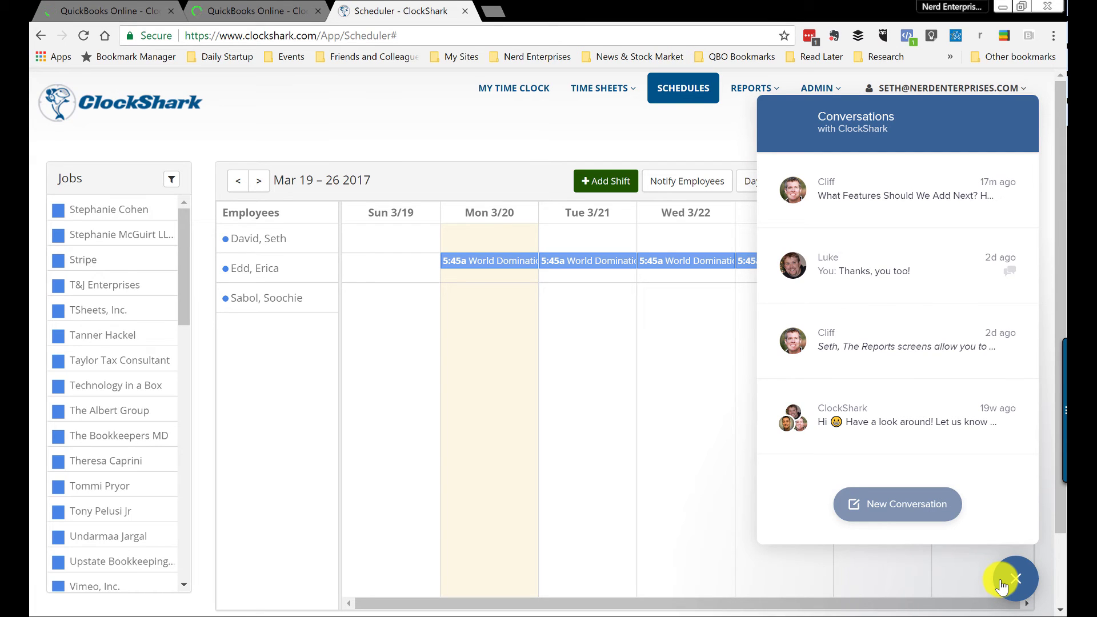